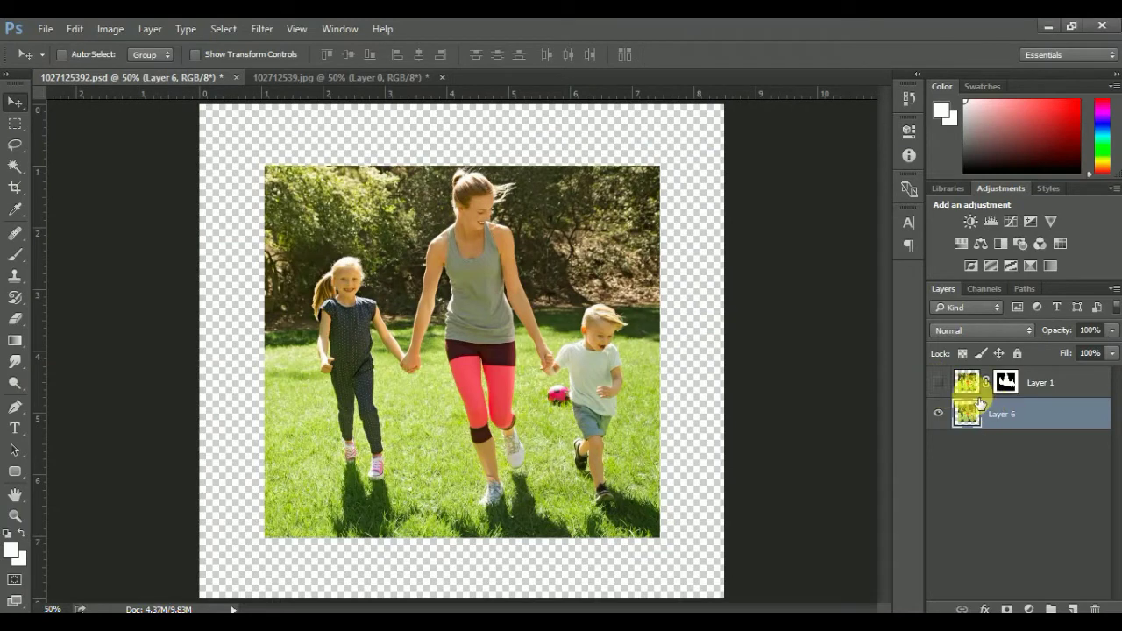
# Check the family and park layers' visibility, then add empty Layer 7 above Layer 6
pyautogui.click(938, 383)
pyautogui.click(939, 414)
pyautogui.press('ctrl')
pyautogui.click(1079, 608)
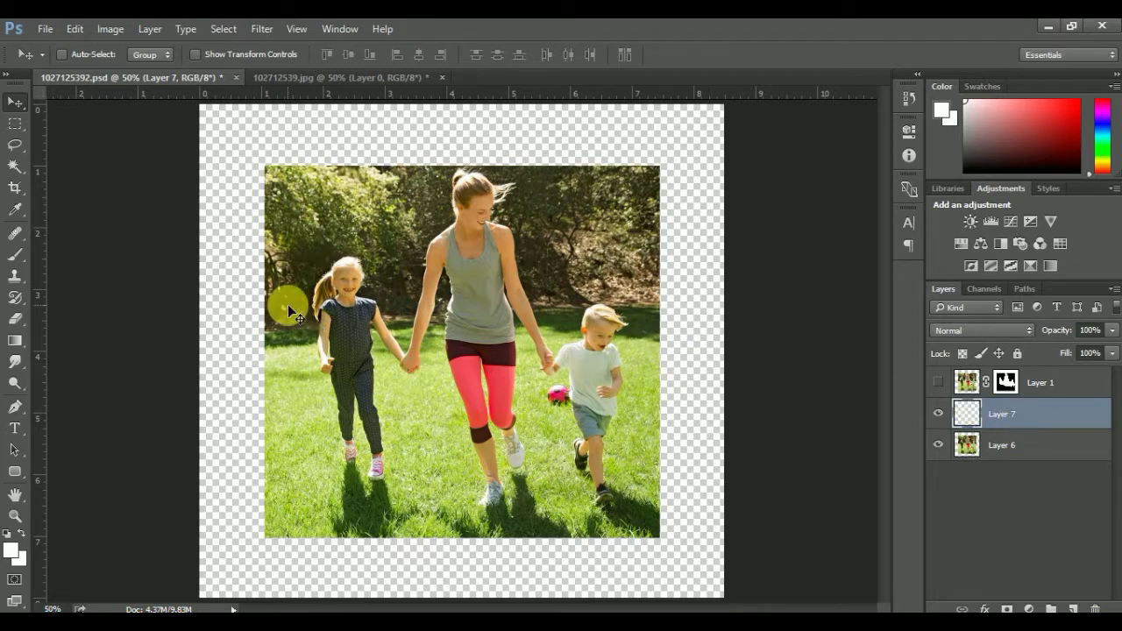
# Select a rectangle over the photo's lower part and stroke it 15 px white, centered
pyautogui.click(14, 131)
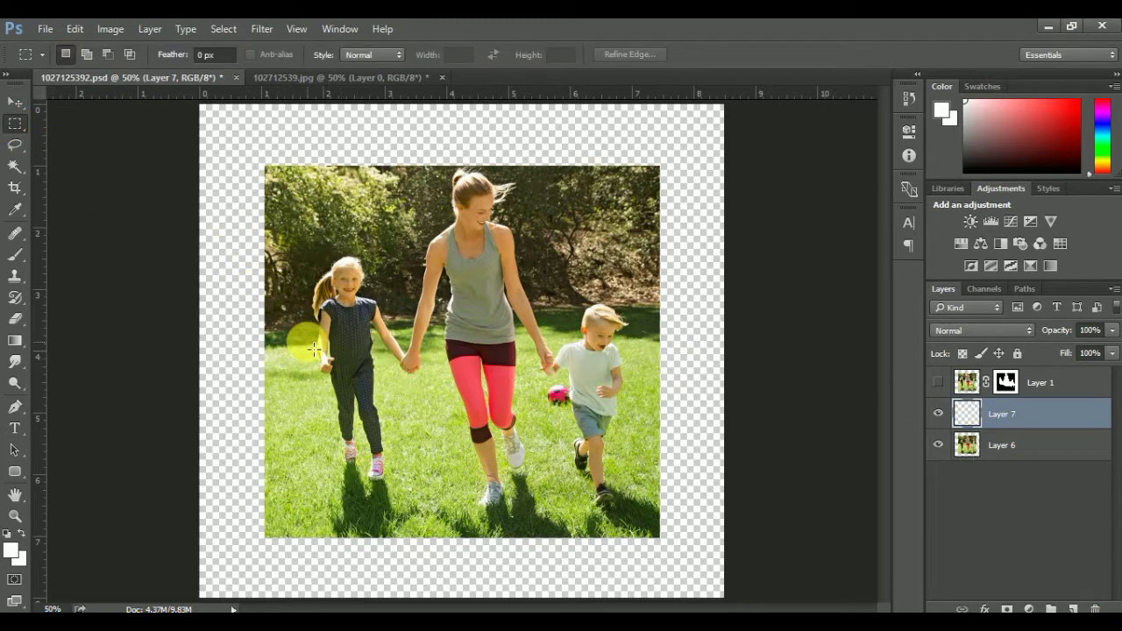
pyautogui.moveTo(286, 319)
pyautogui.mouseDown()
pyautogui.moveTo(545, 447)
pyautogui.moveTo(653, 528)
pyautogui.mouseUp()
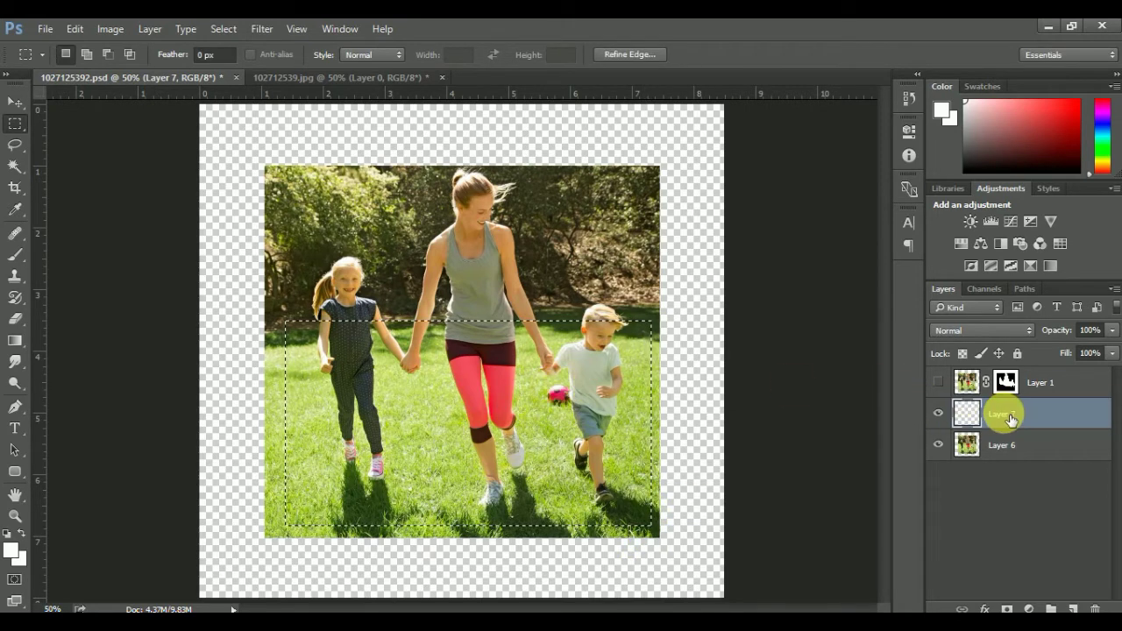
pyautogui.click(77, 29)
pyautogui.click(192, 261)
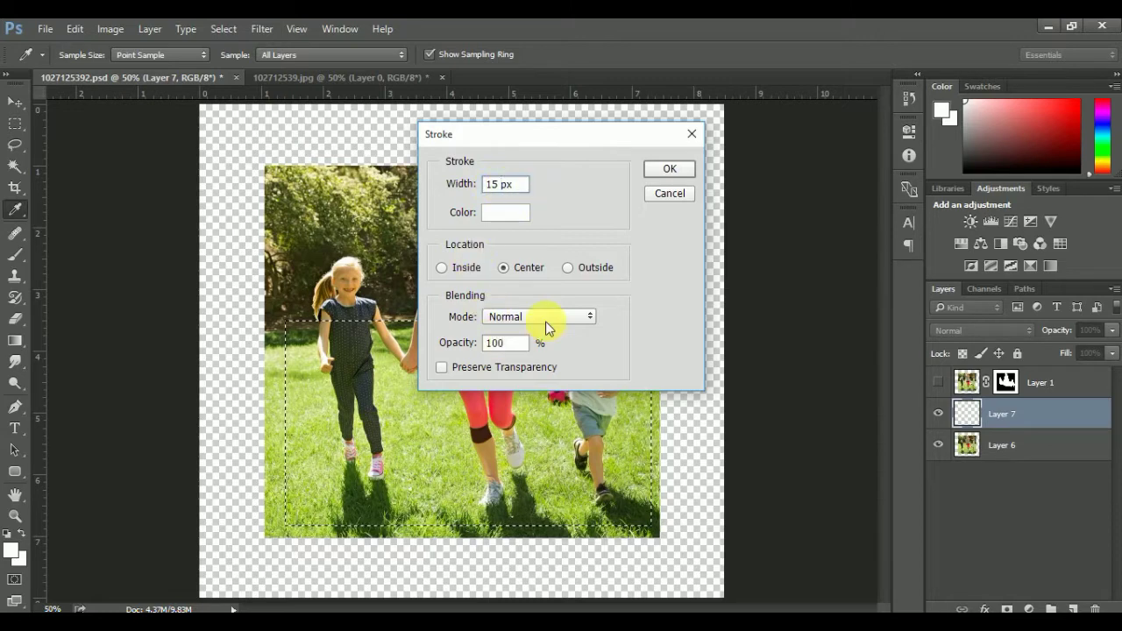
pyautogui.click(681, 170)
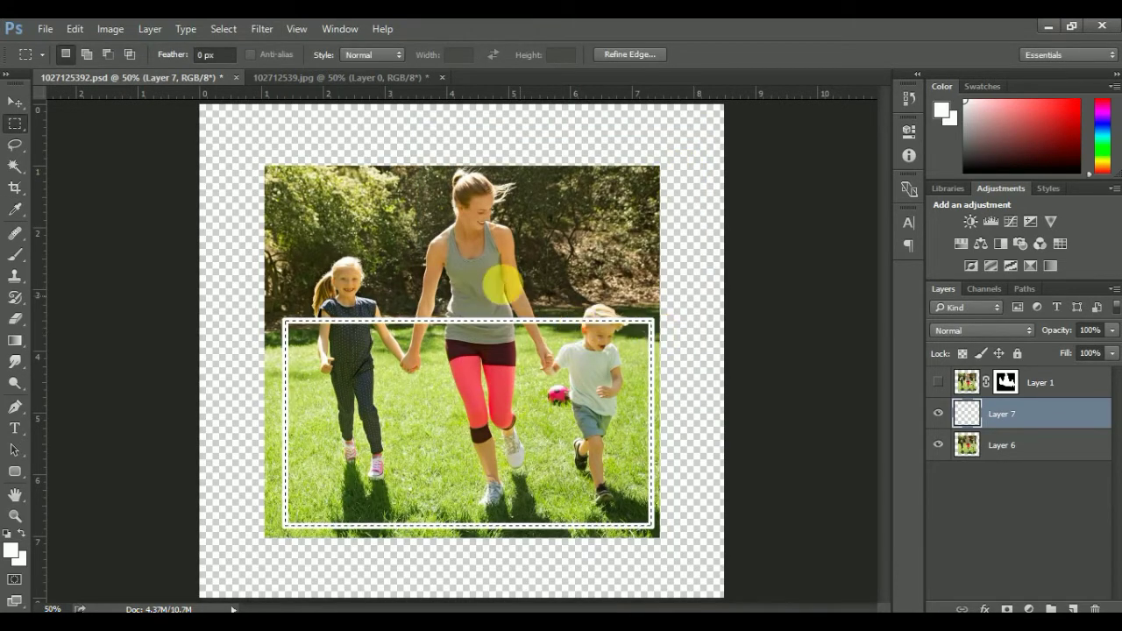
pyautogui.click(226, 29)
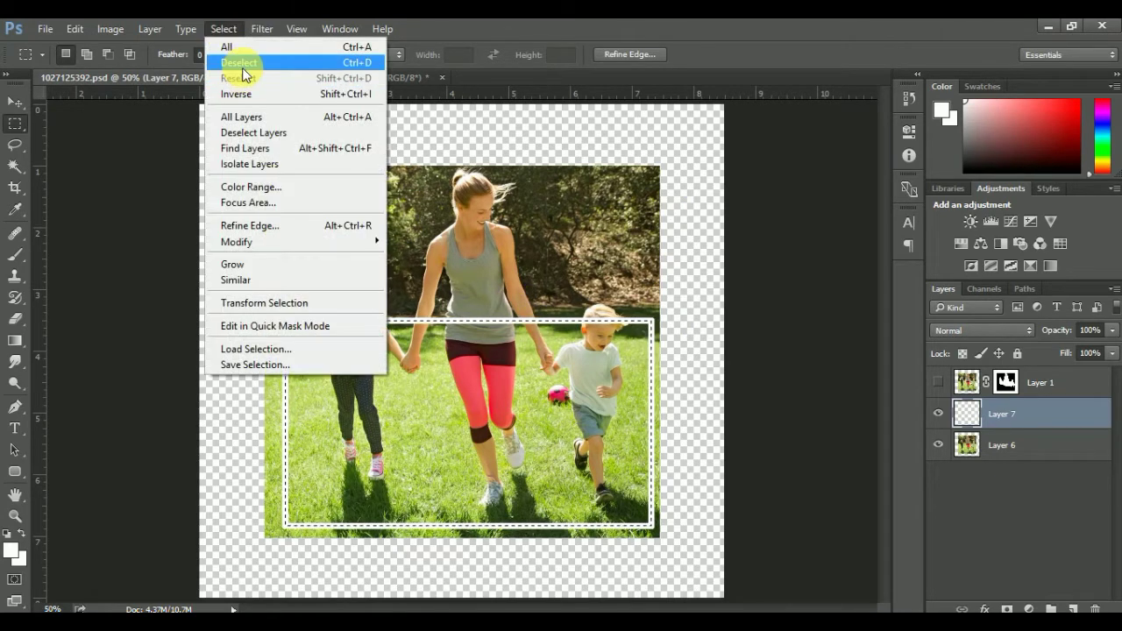
# Deselect and put the white frame into Free Transform Warp mode
pyautogui.click(240, 63)
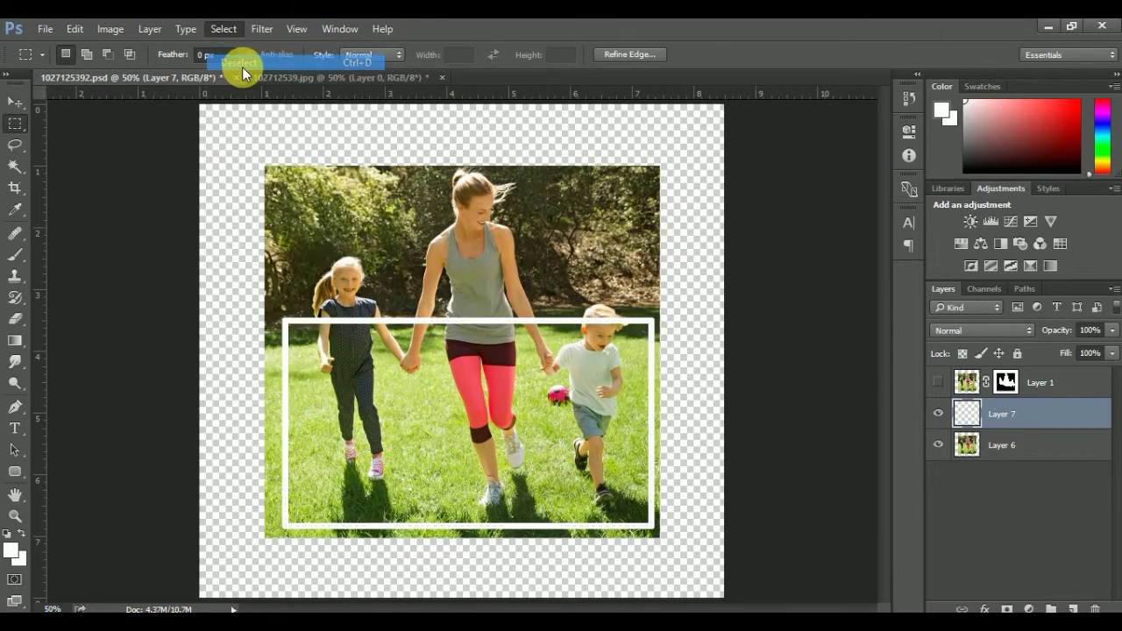
pyautogui.click(75, 29)
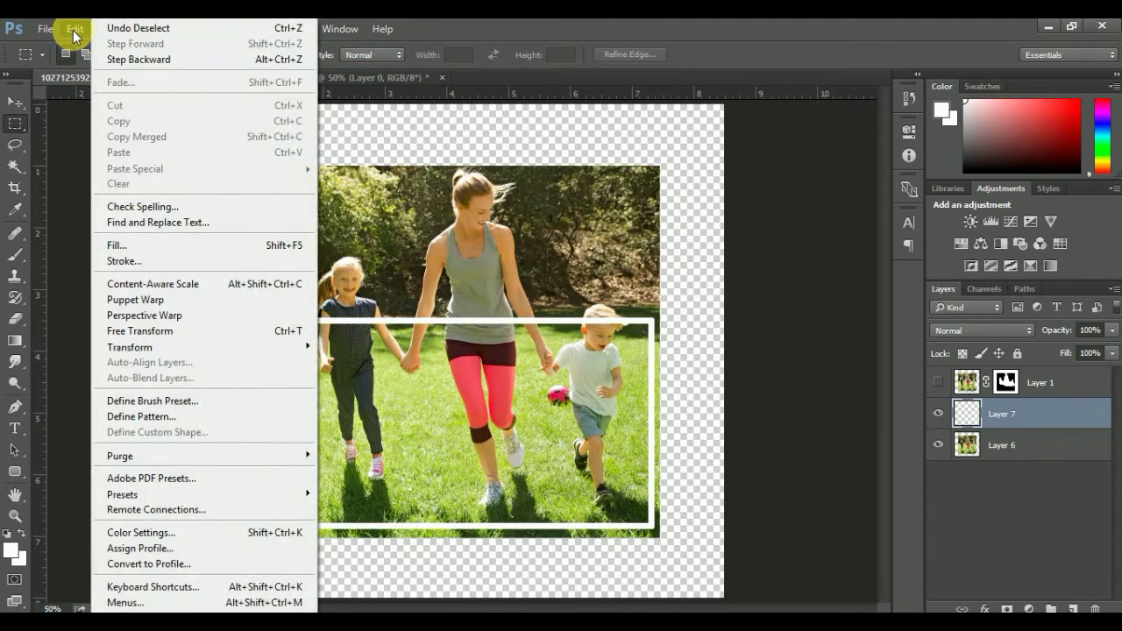
pyautogui.click(205, 325)
pyautogui.rightClick(429, 359)
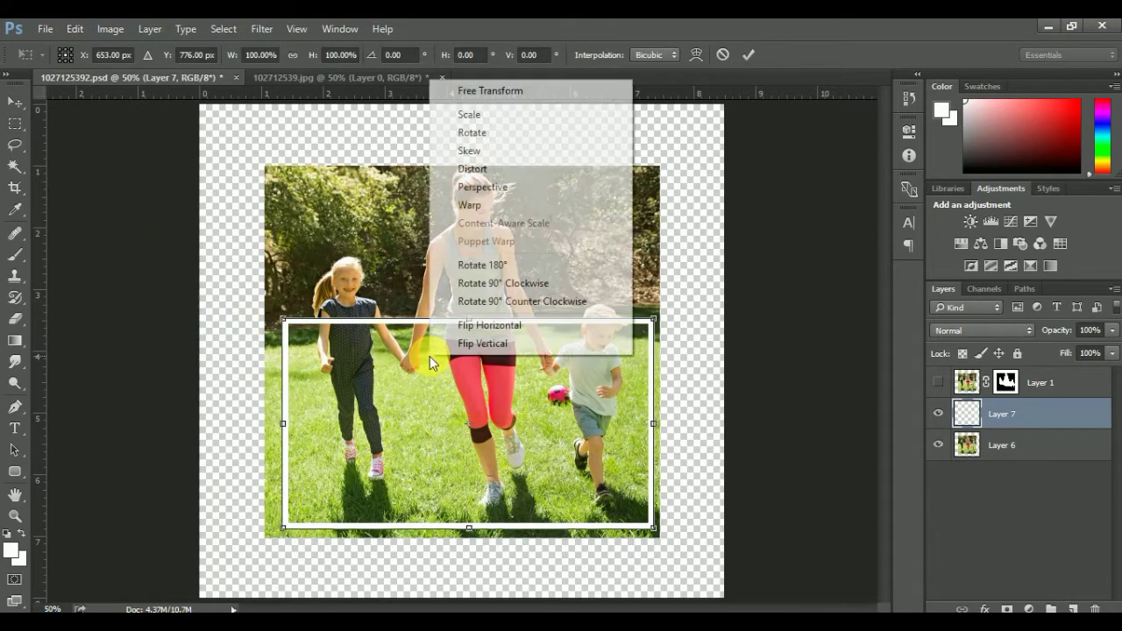
pyautogui.click(491, 210)
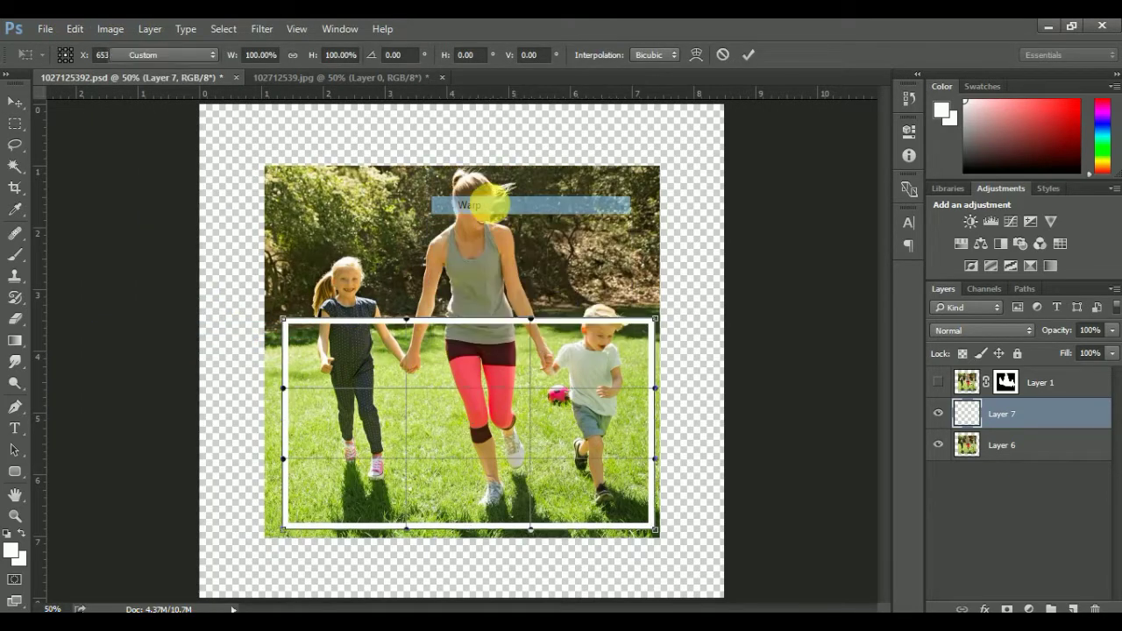
# Curve the frame's top and bottom edges inward and shift its top-left and bottom-right corners
pyautogui.moveTo(532, 318); pyautogui.dragTo(508, 362)
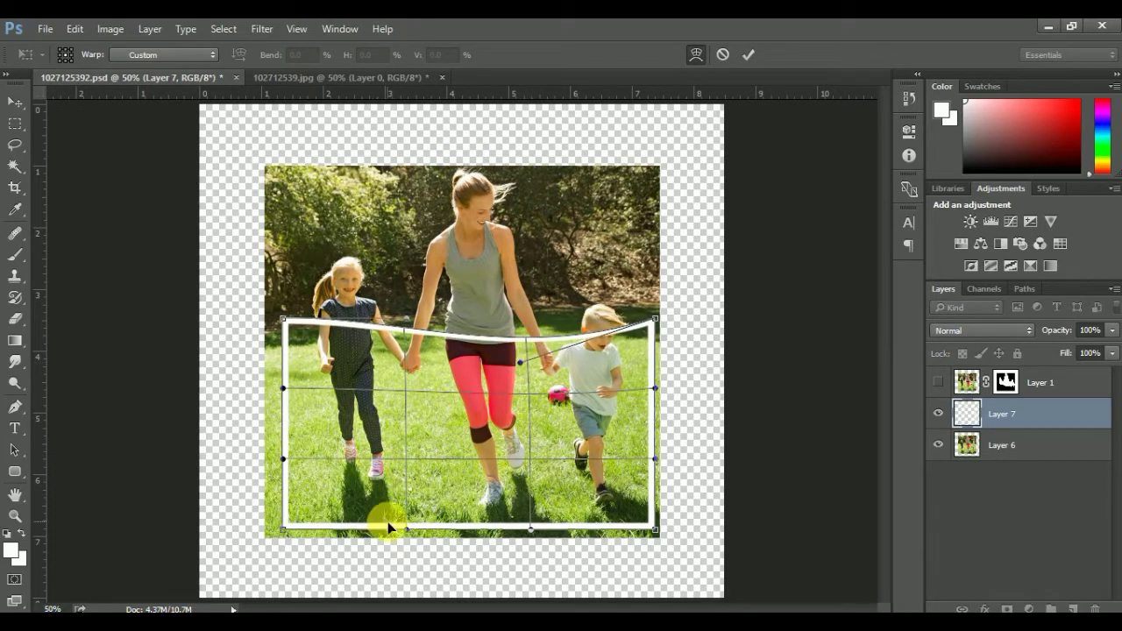
pyautogui.moveTo(409, 532); pyautogui.dragTo(402, 492)
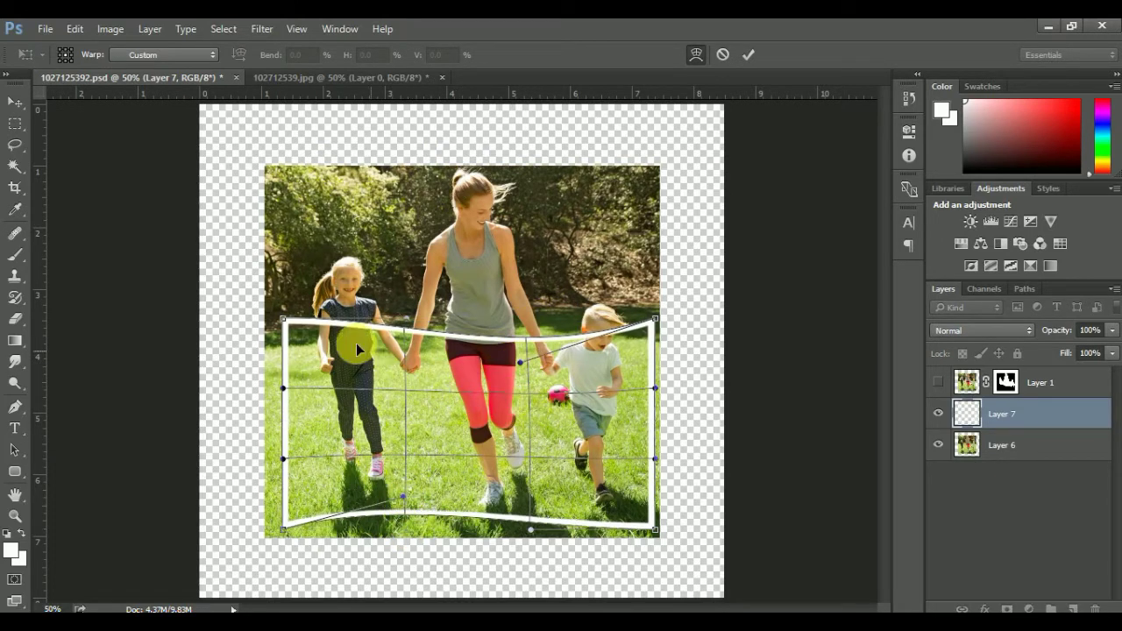
pyautogui.moveTo(281, 322); pyautogui.dragTo(269, 318)
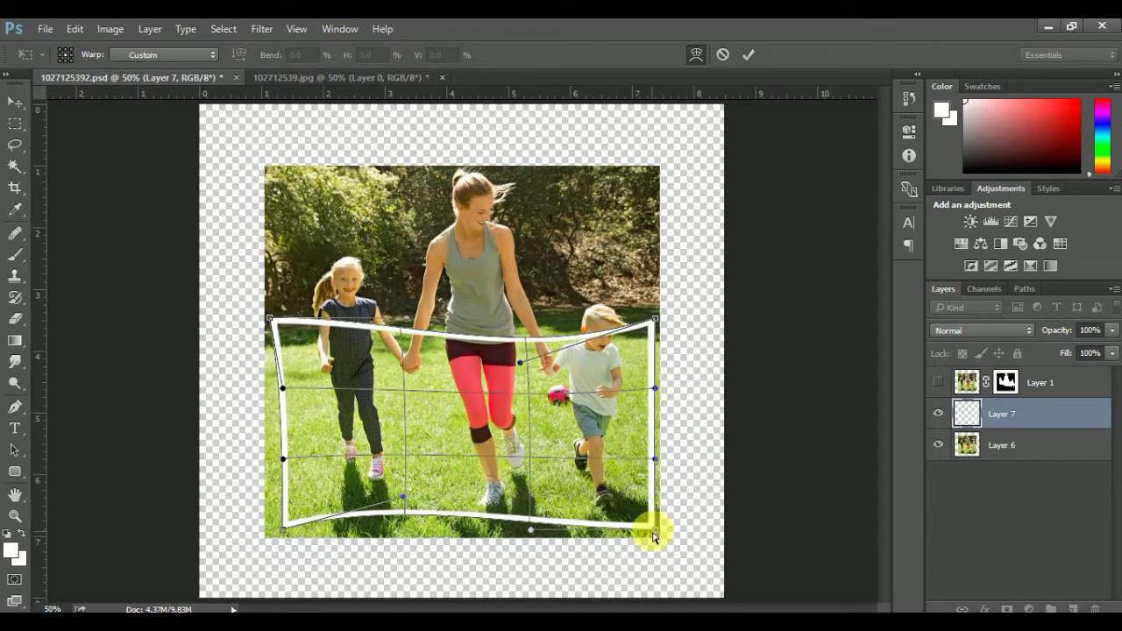
pyautogui.moveTo(653, 536); pyautogui.dragTo(659, 532)
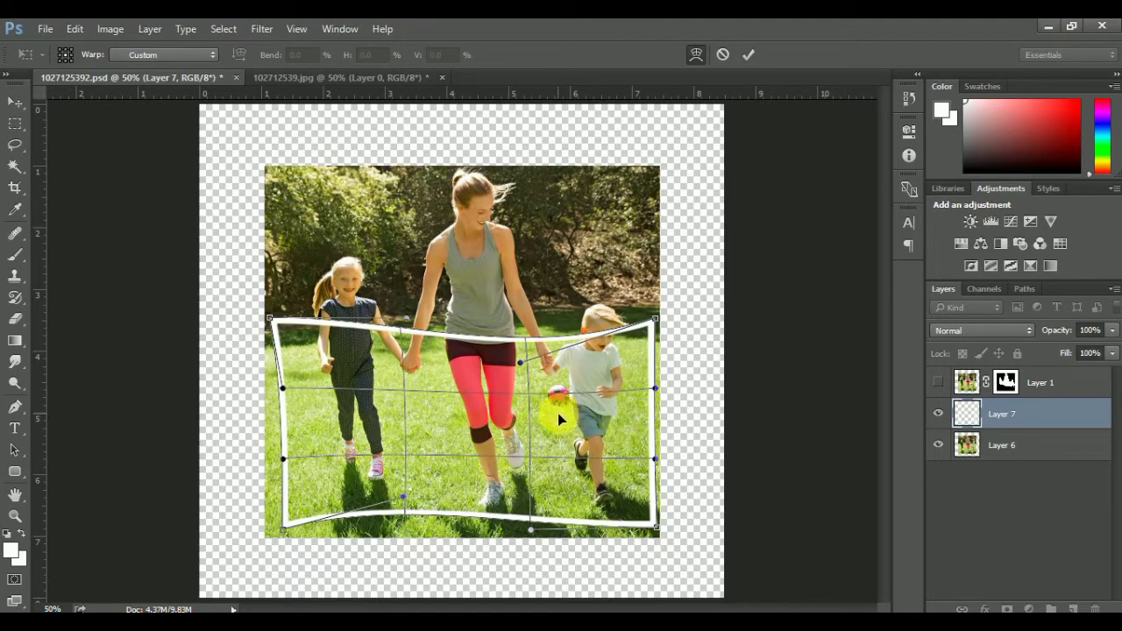
# Commit the warp on the white frame
pyautogui.click(472, 386)
pyautogui.click(743, 53)
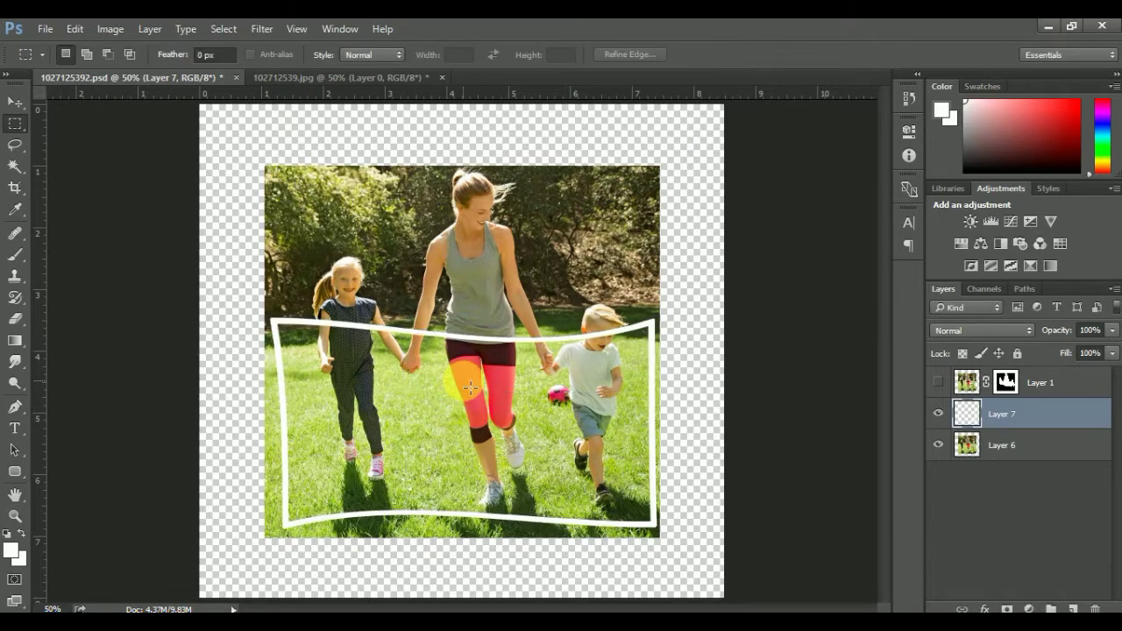
pyautogui.click(470, 386)
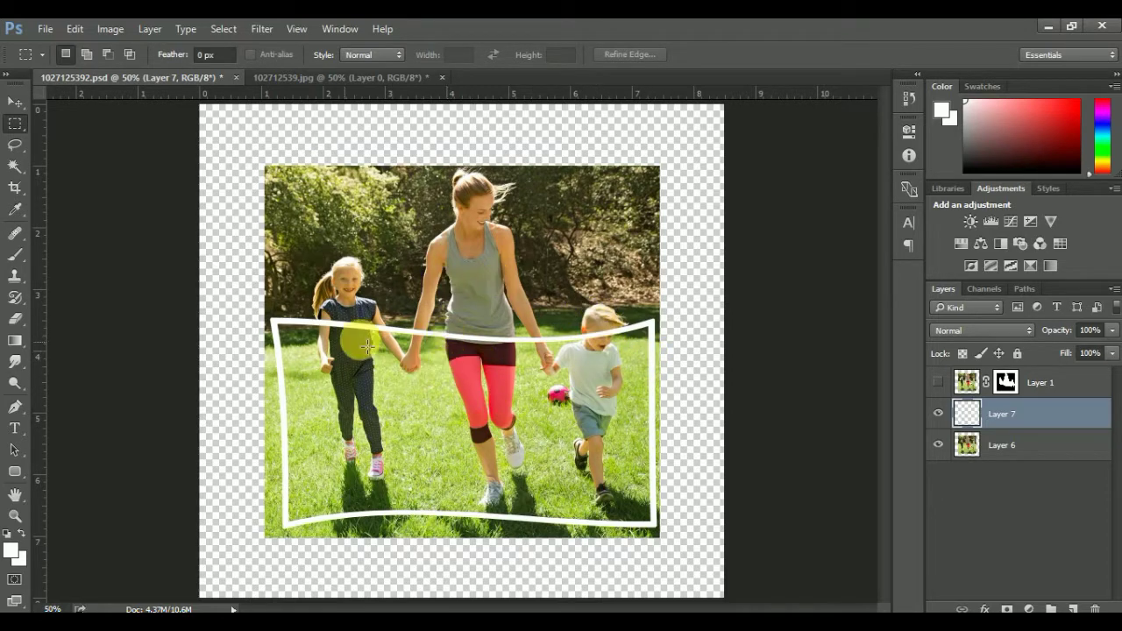
# Select the frame and its interior using Magic Wand plus Select Inverse, targeting Layer 6
pyautogui.click(15, 165)
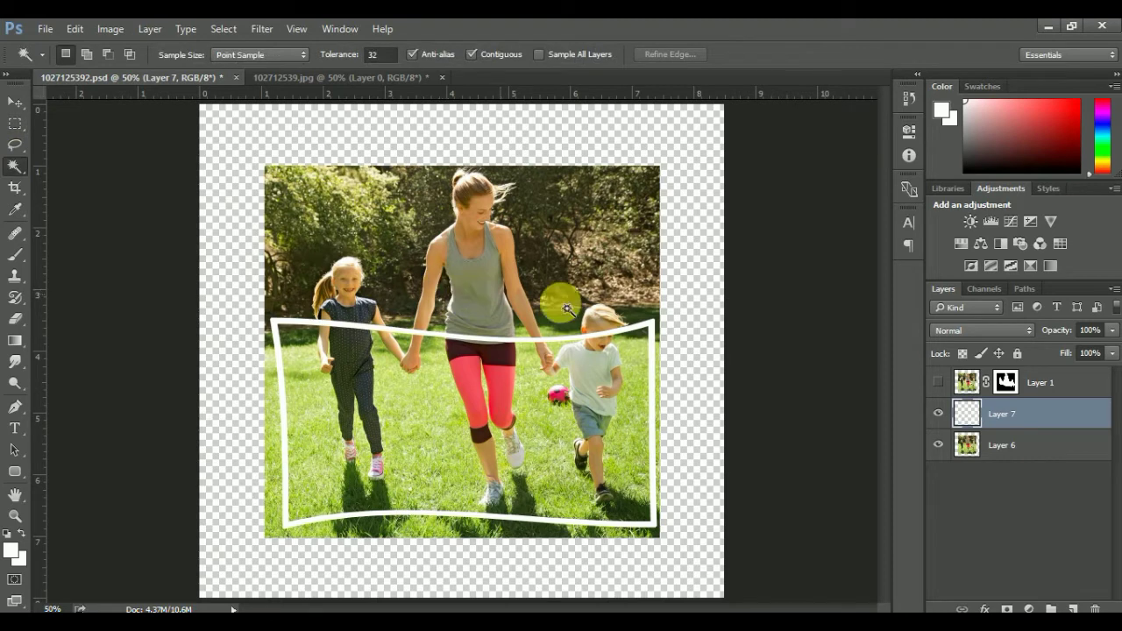
pyautogui.click(412, 277)
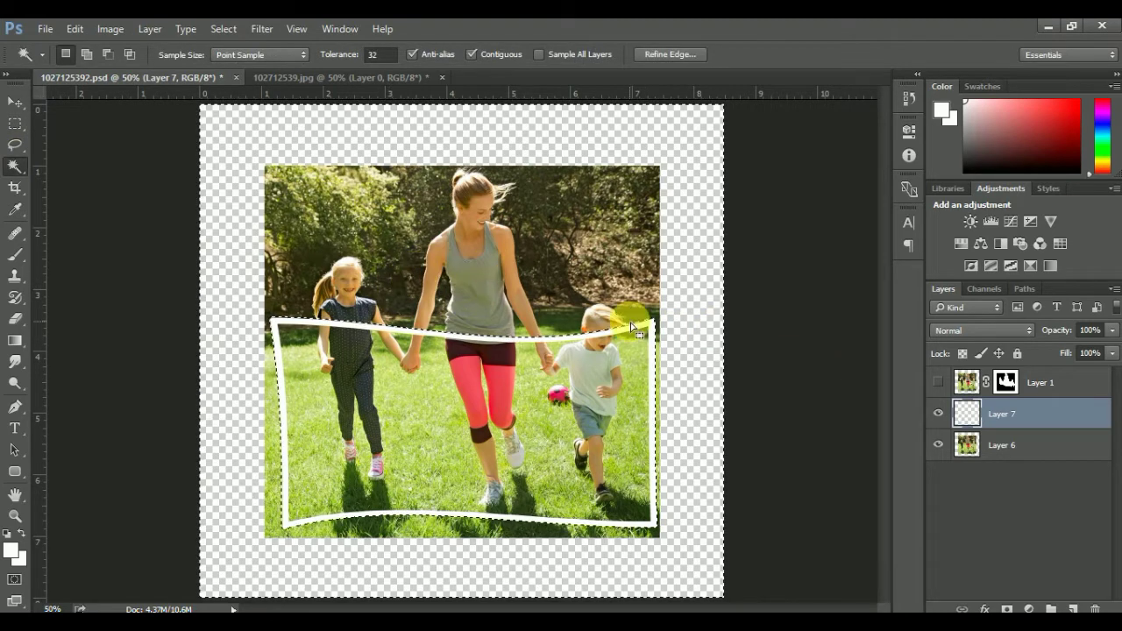
pyautogui.rightClick(624, 399)
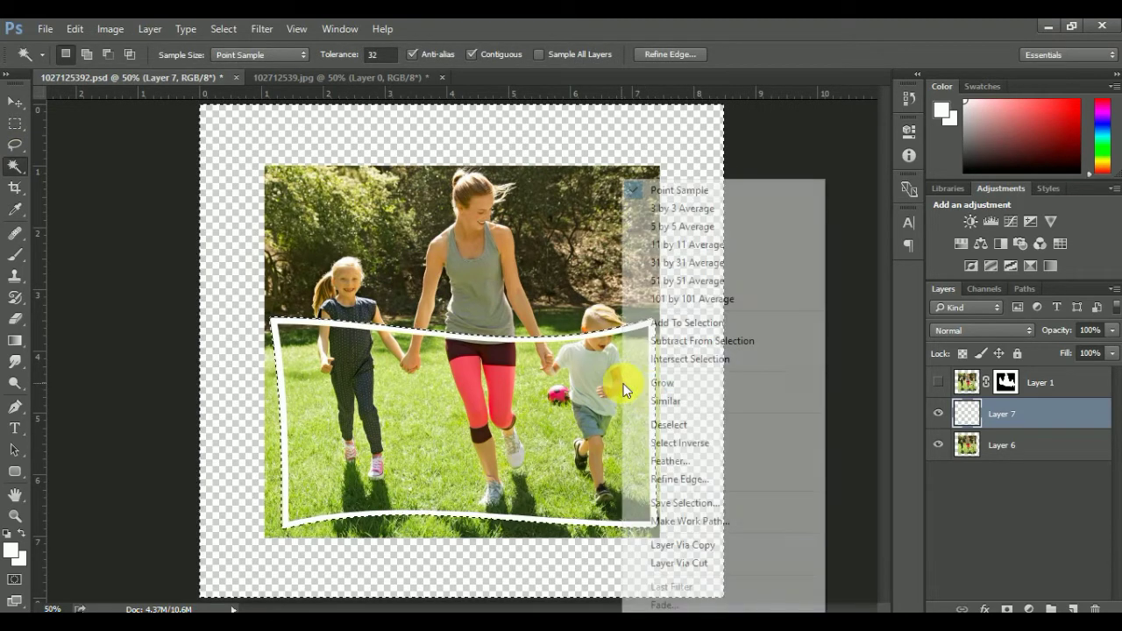
pyautogui.click(679, 443)
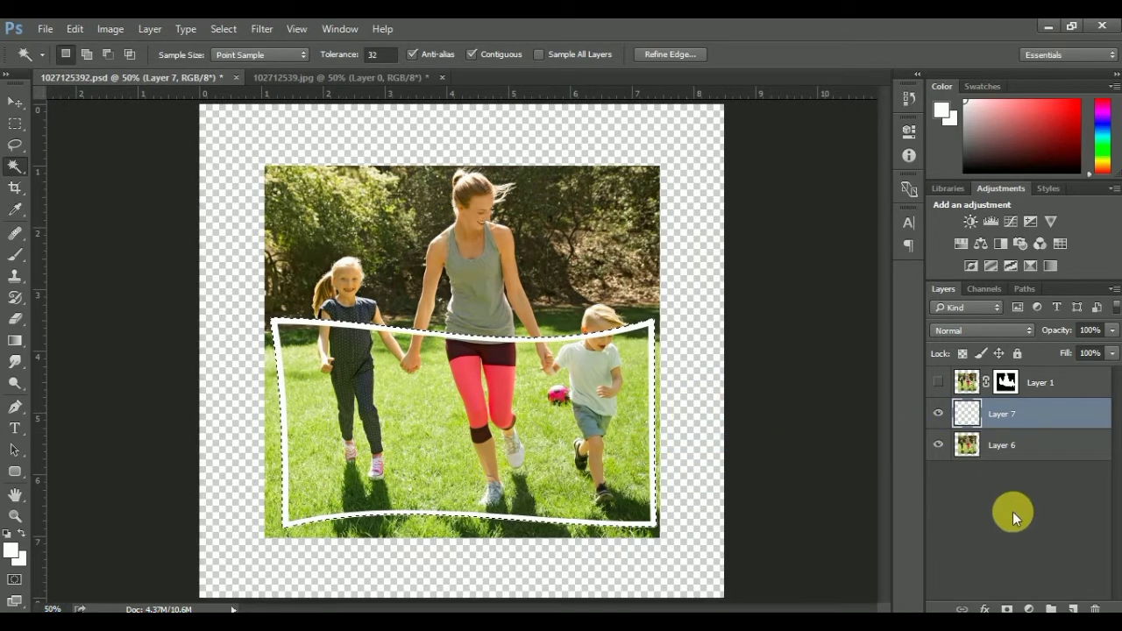
pyautogui.click(1022, 445)
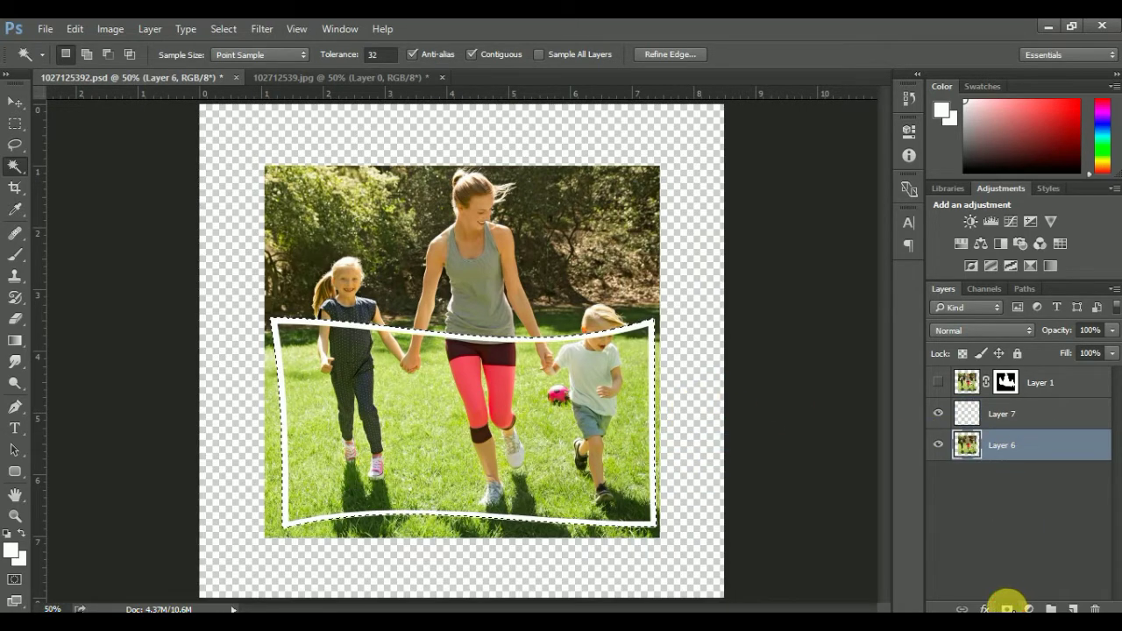
# Mask Layer 6 to the frame selection, show the cut-out family, and select Layer 7
pyautogui.click(1006, 607)
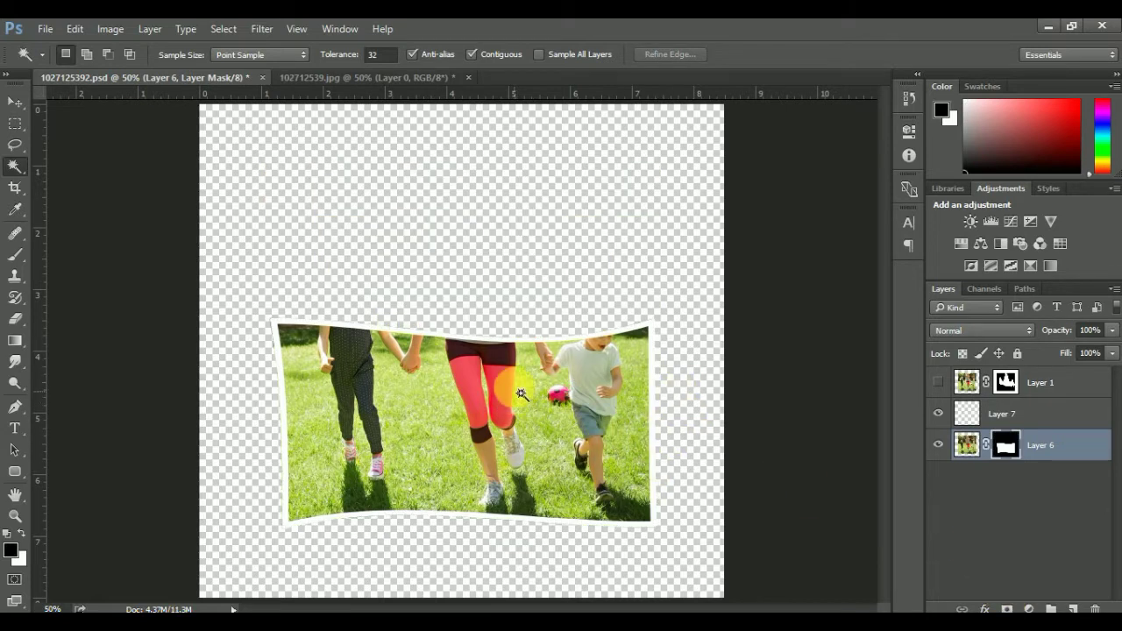
pyautogui.click(938, 383)
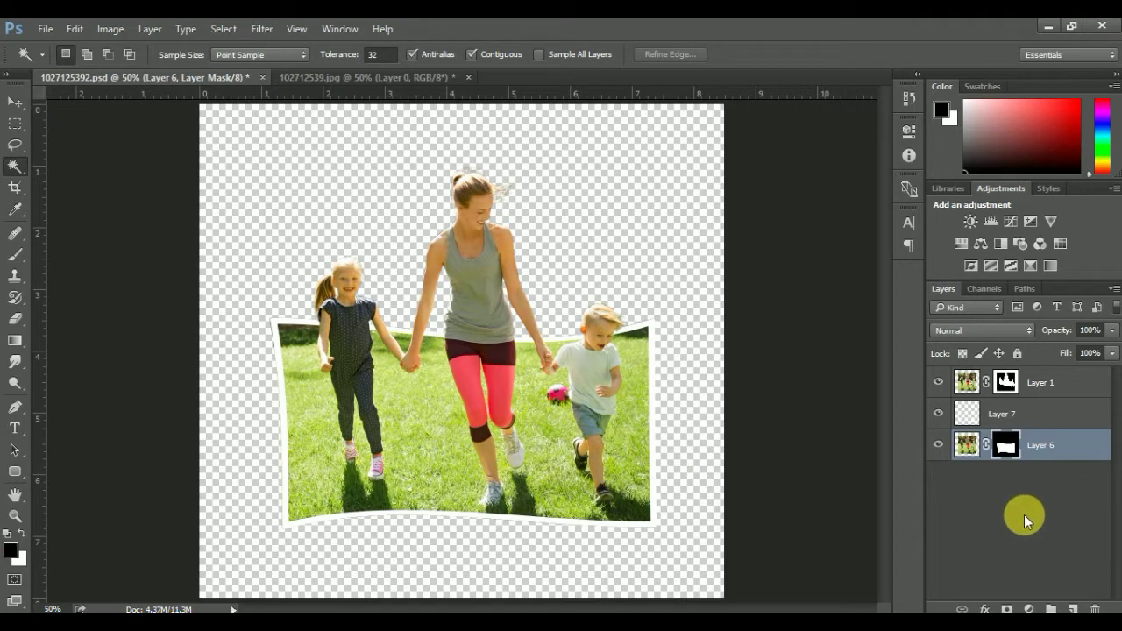
pyautogui.click(1044, 410)
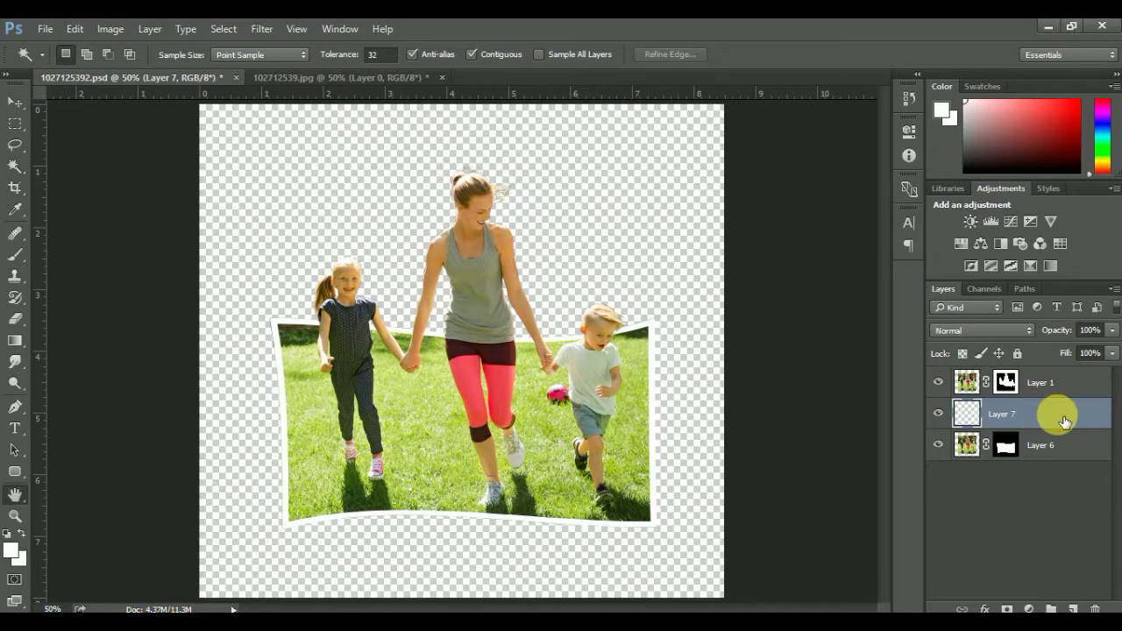
# Give Layer 7 a Drop Shadow and a Bevel & Emboss with adjusted depth
pyautogui.doubleClick(1063, 422)
pyautogui.moveTo(535, 80); pyautogui.dragTo(586, 75)
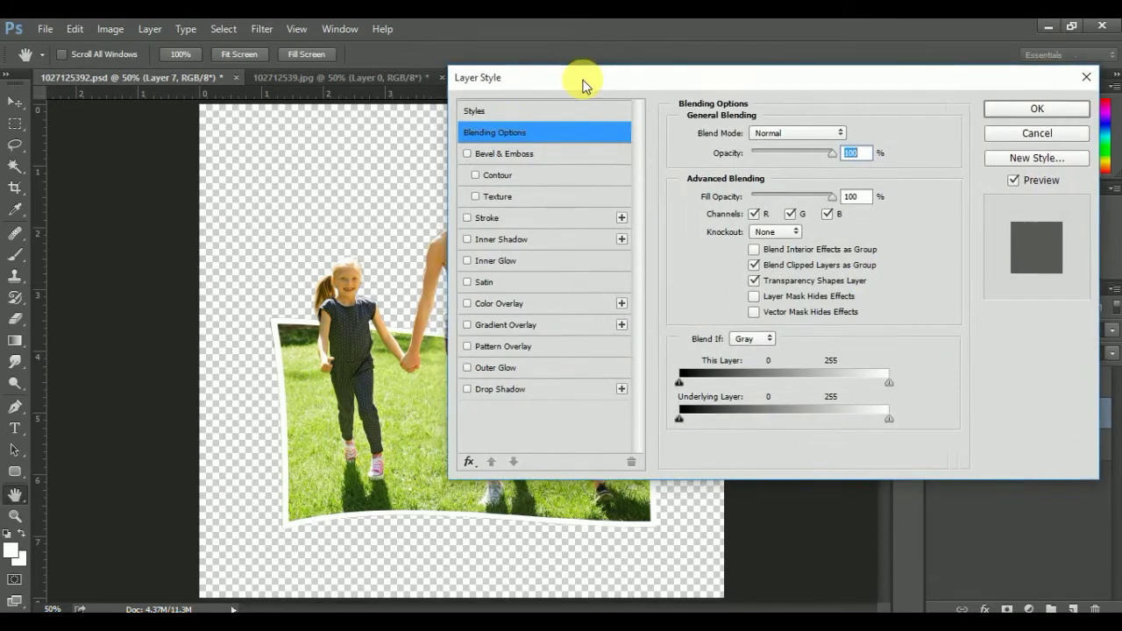
pyautogui.click(526, 387)
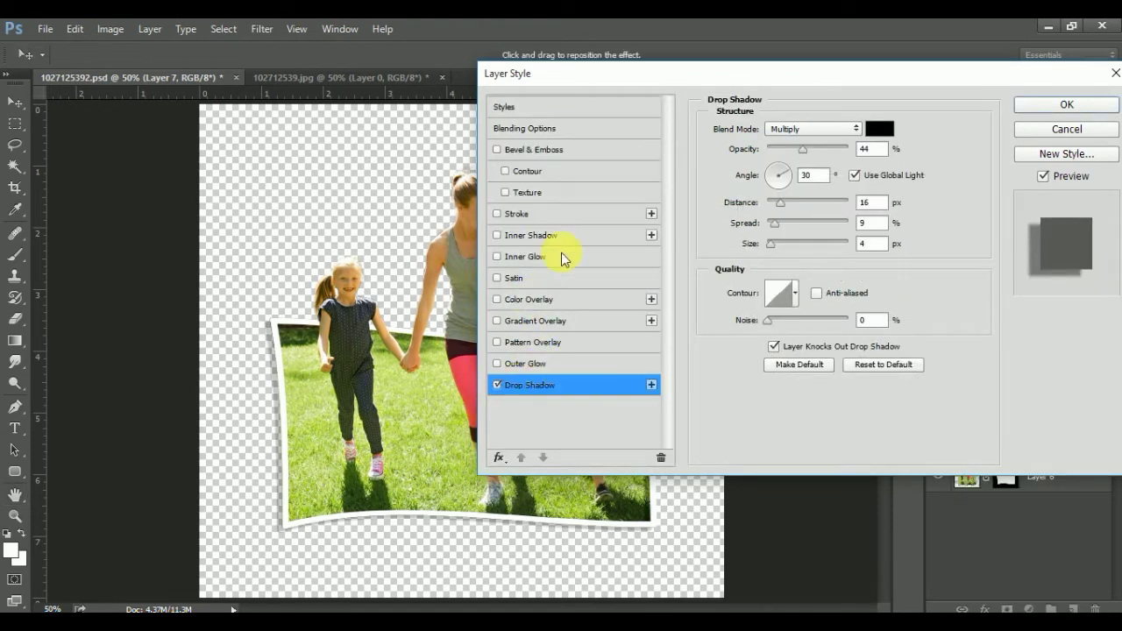
pyautogui.click(568, 130)
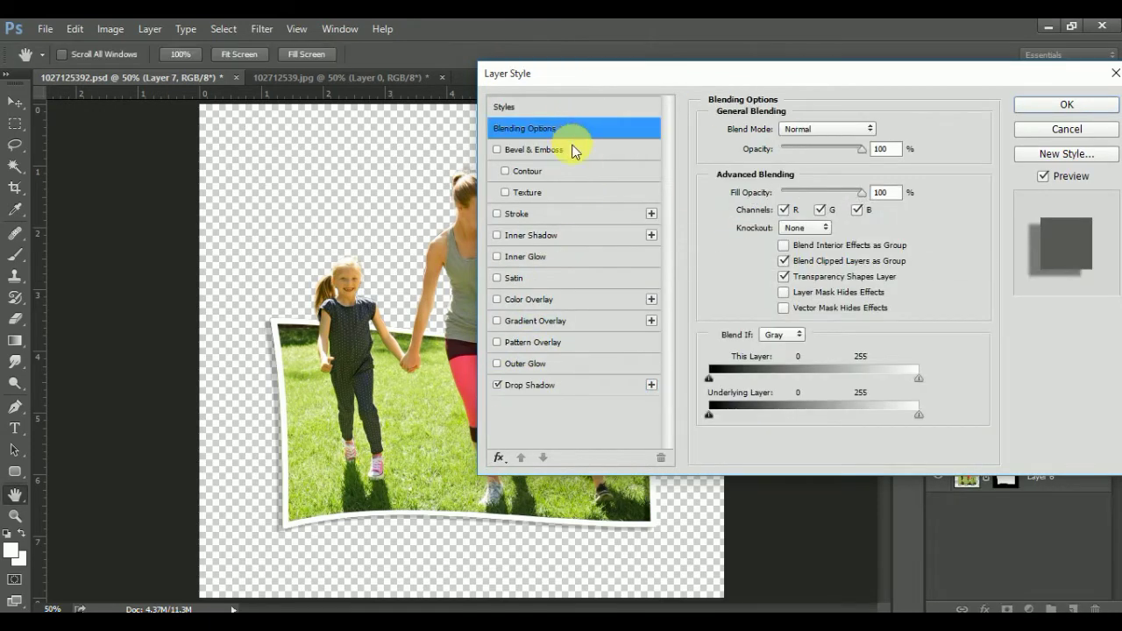
pyautogui.click(574, 149)
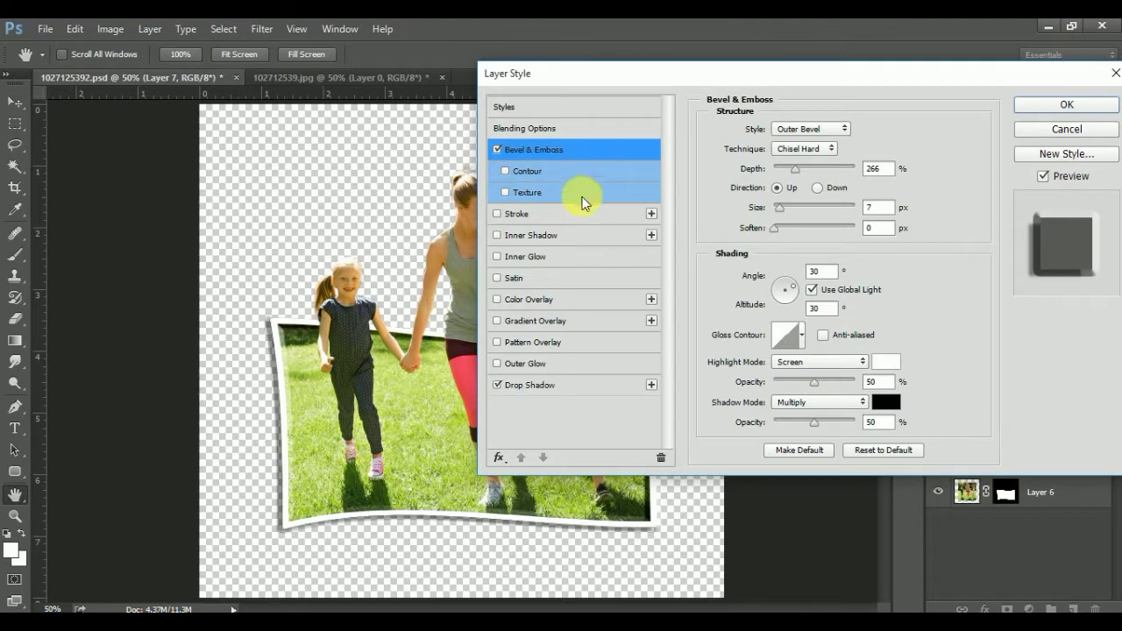
pyautogui.click(804, 168)
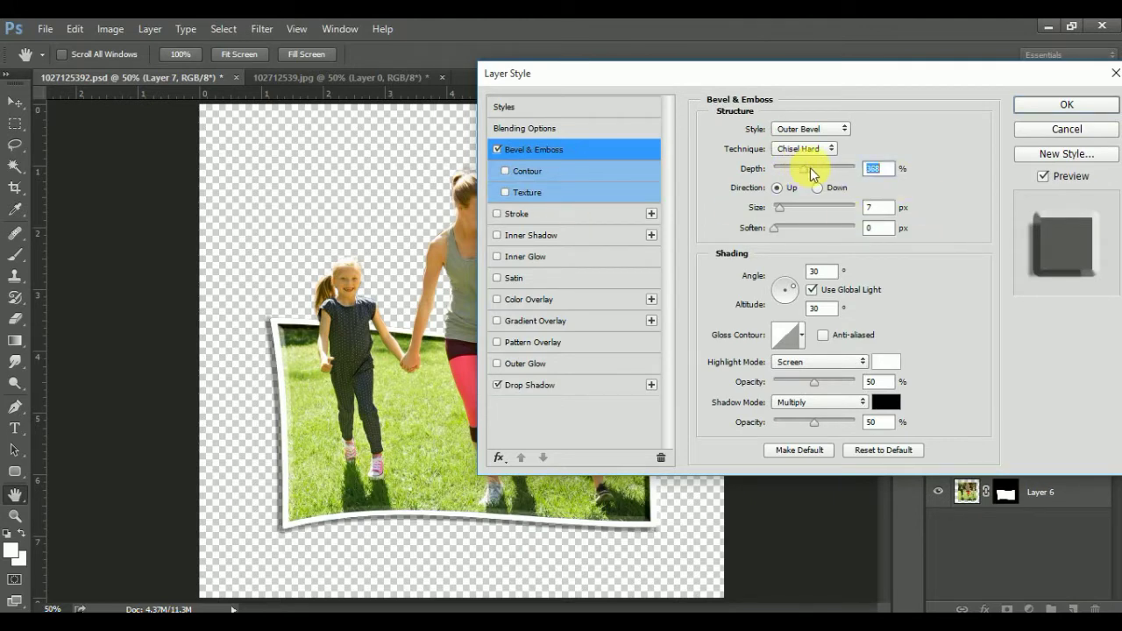
pyautogui.click(1083, 106)
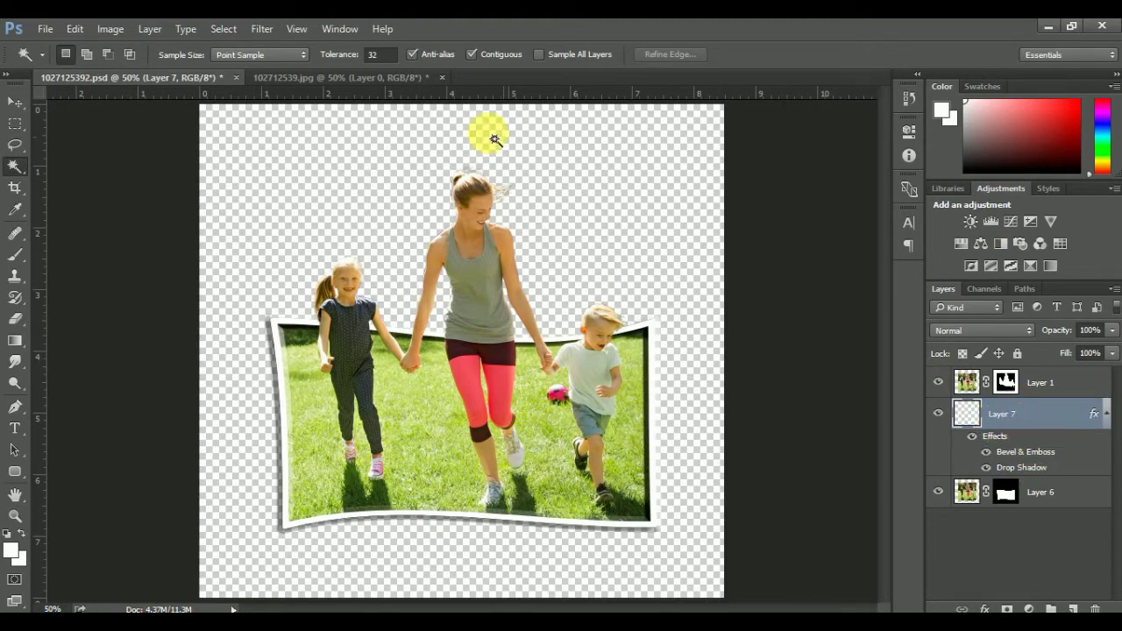
# Close the original jpg family photo without saving
pyautogui.click(375, 82)
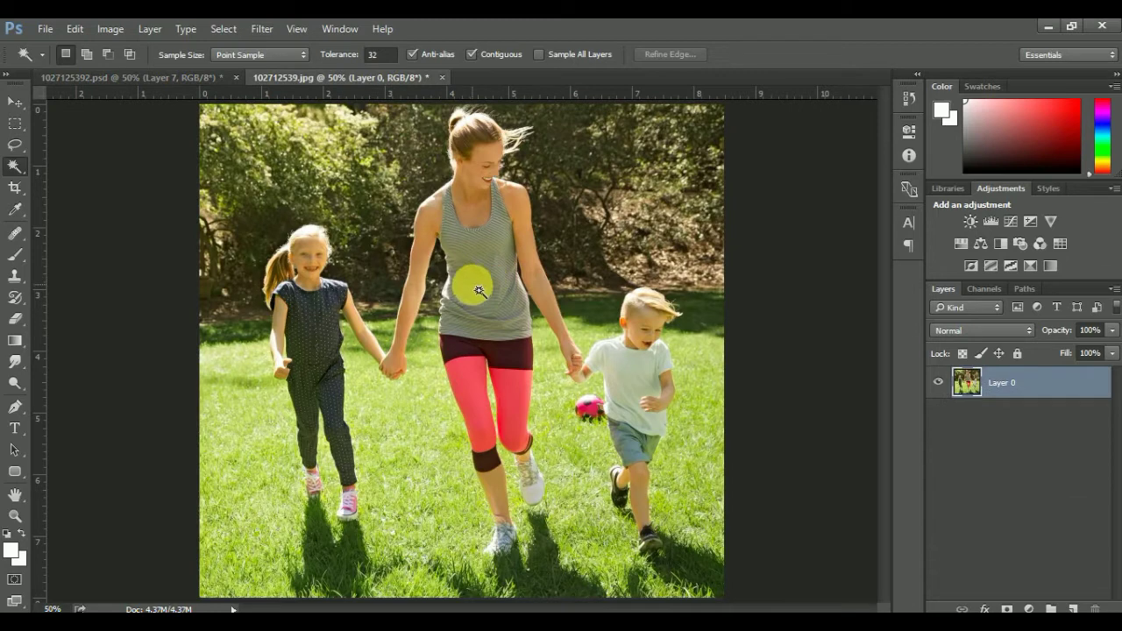
pyautogui.click(441, 77)
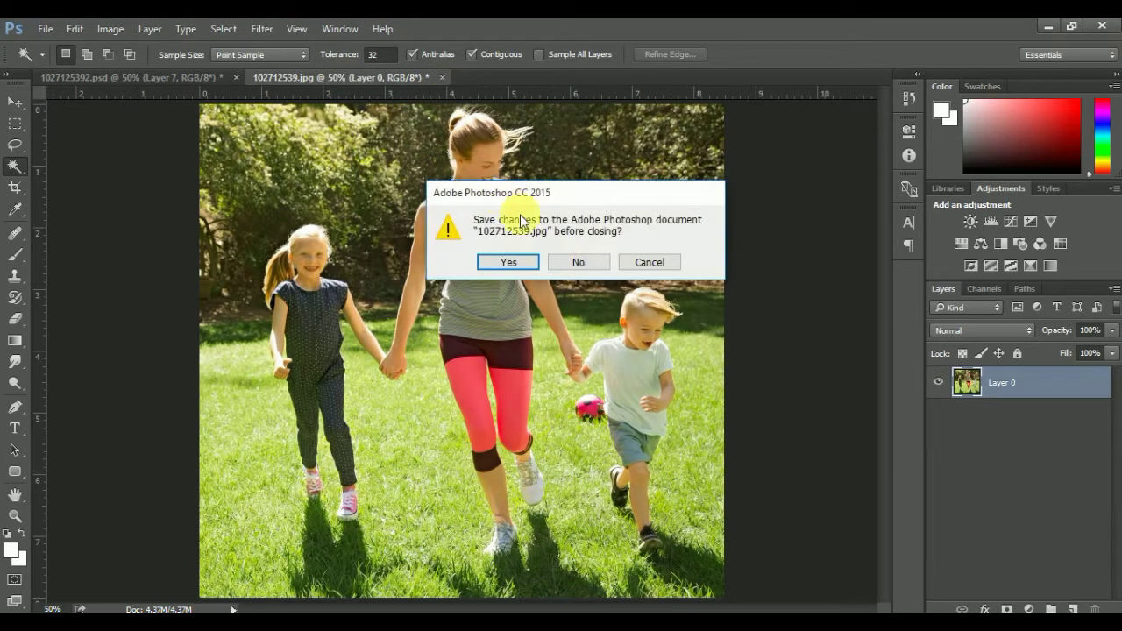
pyautogui.click(580, 263)
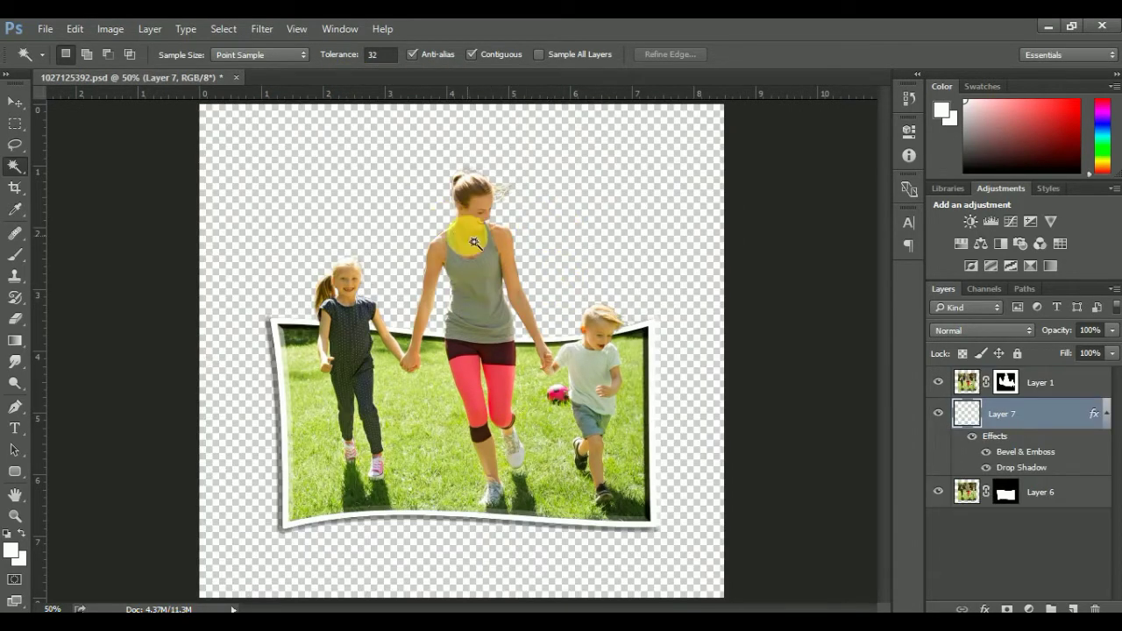
# Open the staffhurst2 park photo
pyautogui.click(49, 29)
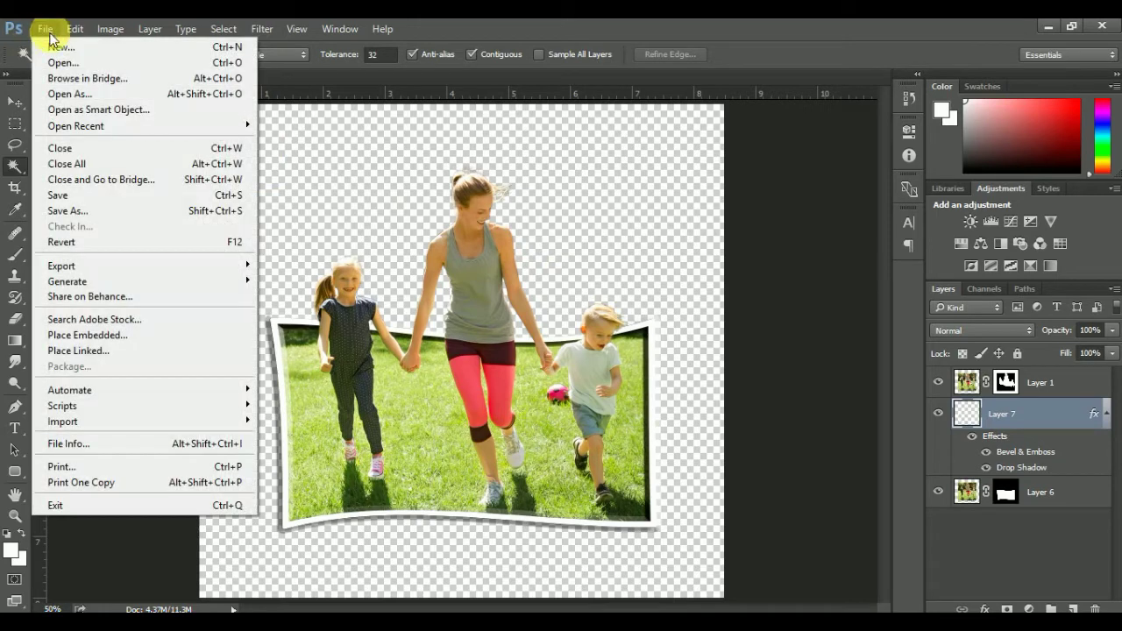
pyautogui.click(55, 61)
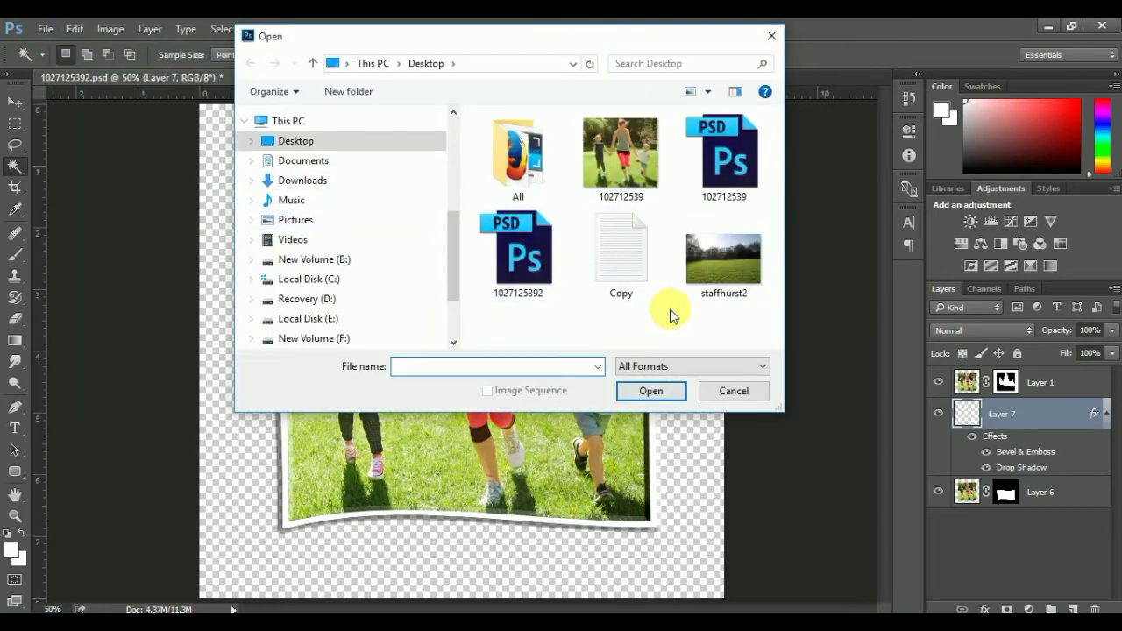
pyautogui.doubleClick(732, 260)
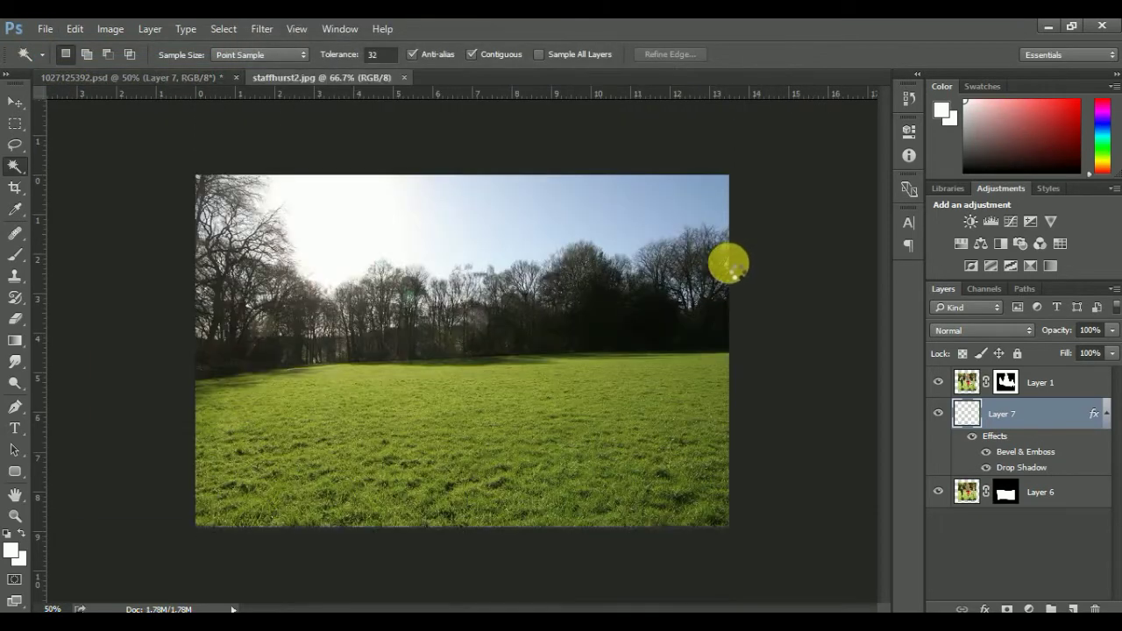
# Unlock the park photo's Background layer and drag the image into the family composite
pyautogui.click(15, 103)
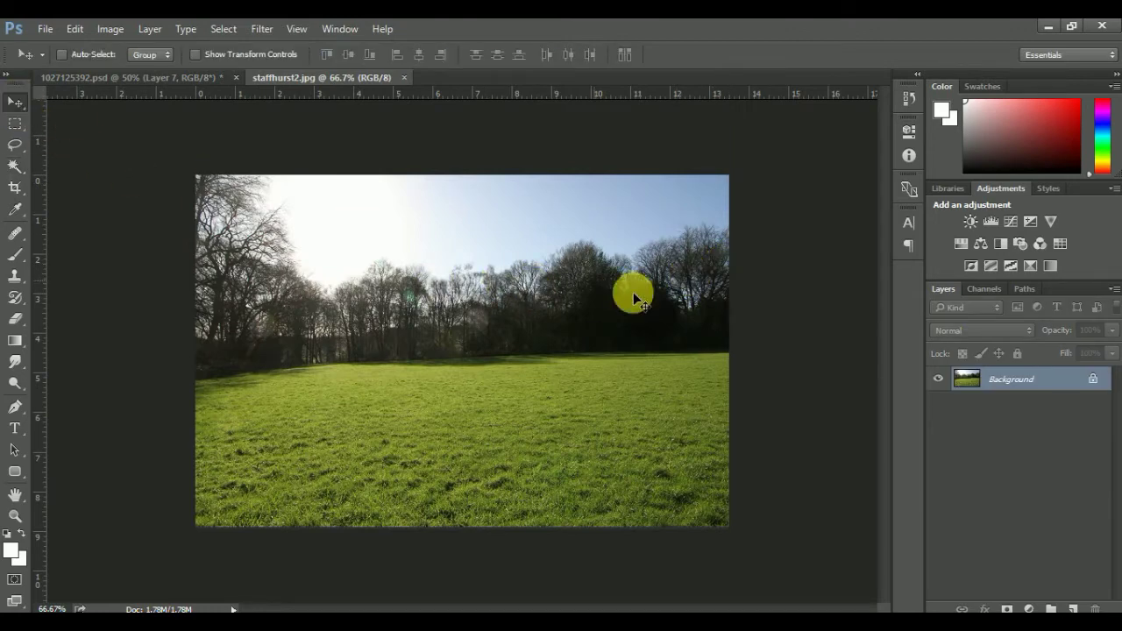
pyautogui.moveTo(1092, 379)
pyautogui.mouseDown()
pyautogui.moveTo(1080, 480)
pyautogui.moveTo(1095, 608)
pyautogui.mouseUp()
pyautogui.moveTo(507, 340)
pyautogui.mouseDown()
pyautogui.moveTo(267, 165)
pyautogui.moveTo(213, 84)
pyautogui.moveTo(628, 452)
pyautogui.moveTo(652, 424)
pyautogui.mouseUp()
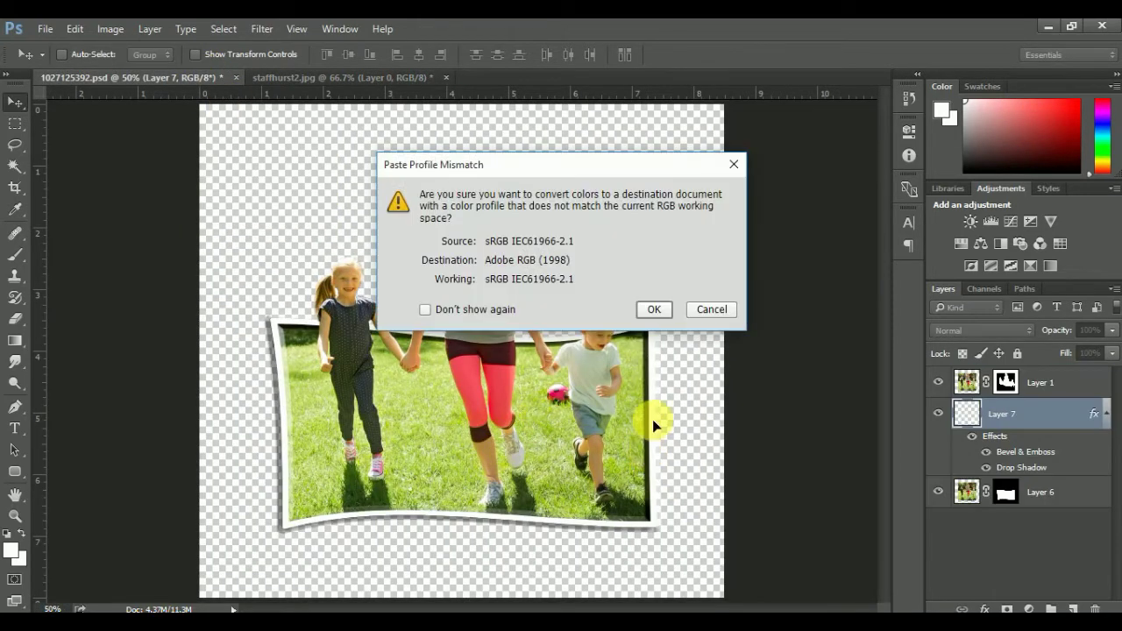
# Accept the profile conversion, move Layer 8 to the bottom, and shift it up-left
pyautogui.click(654, 311)
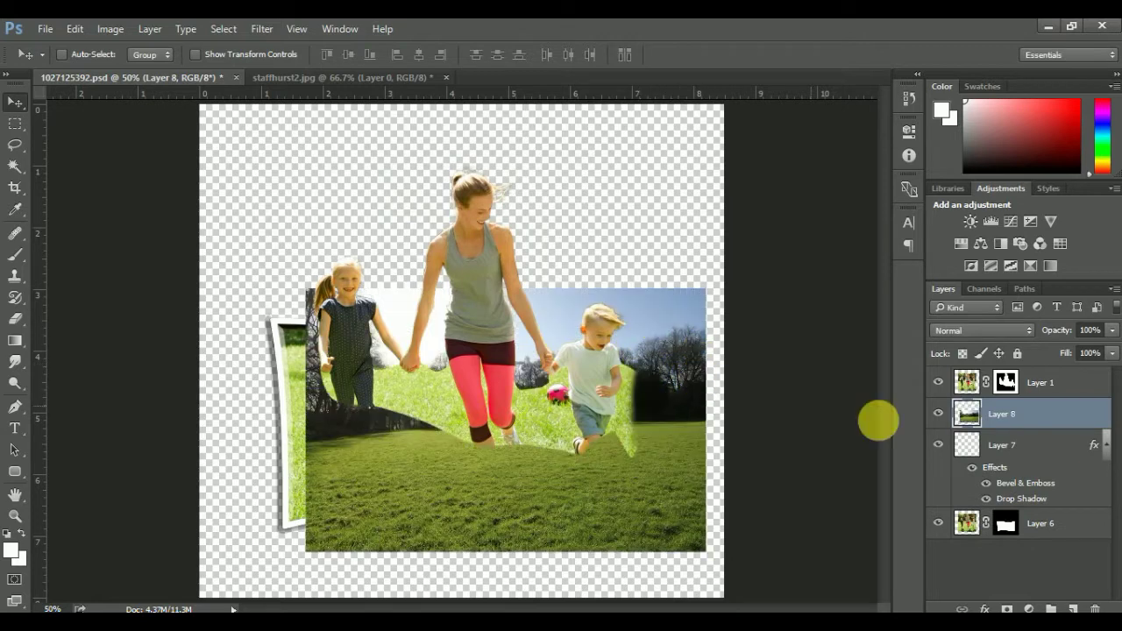
pyautogui.moveTo(1034, 438); pyautogui.dragTo(1032, 543)
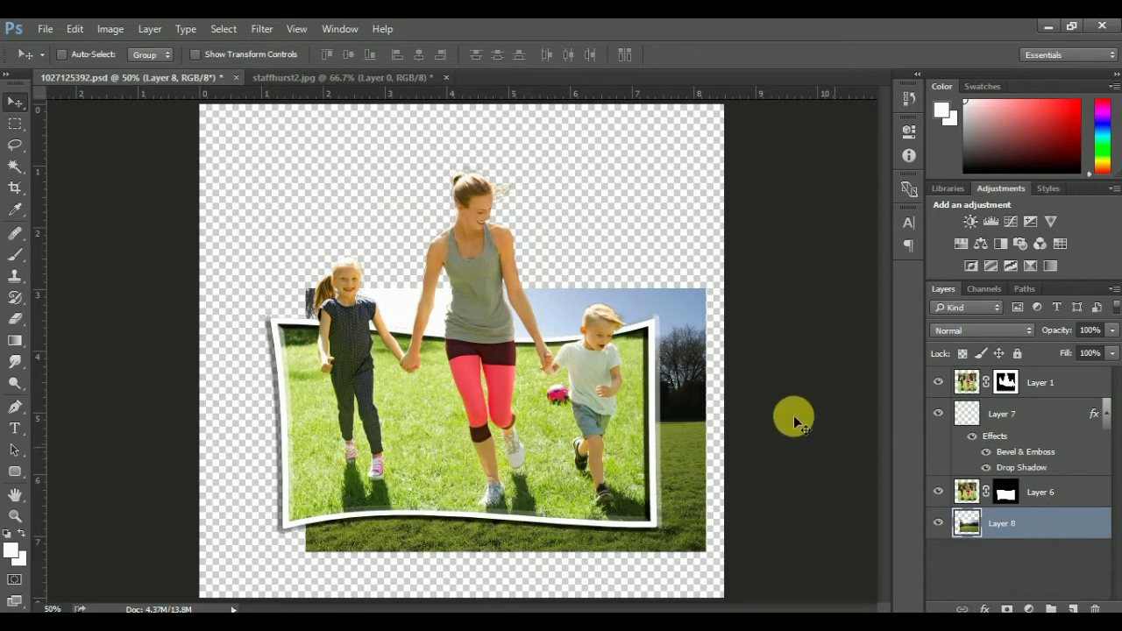
pyautogui.moveTo(681, 310); pyautogui.dragTo(645, 296)
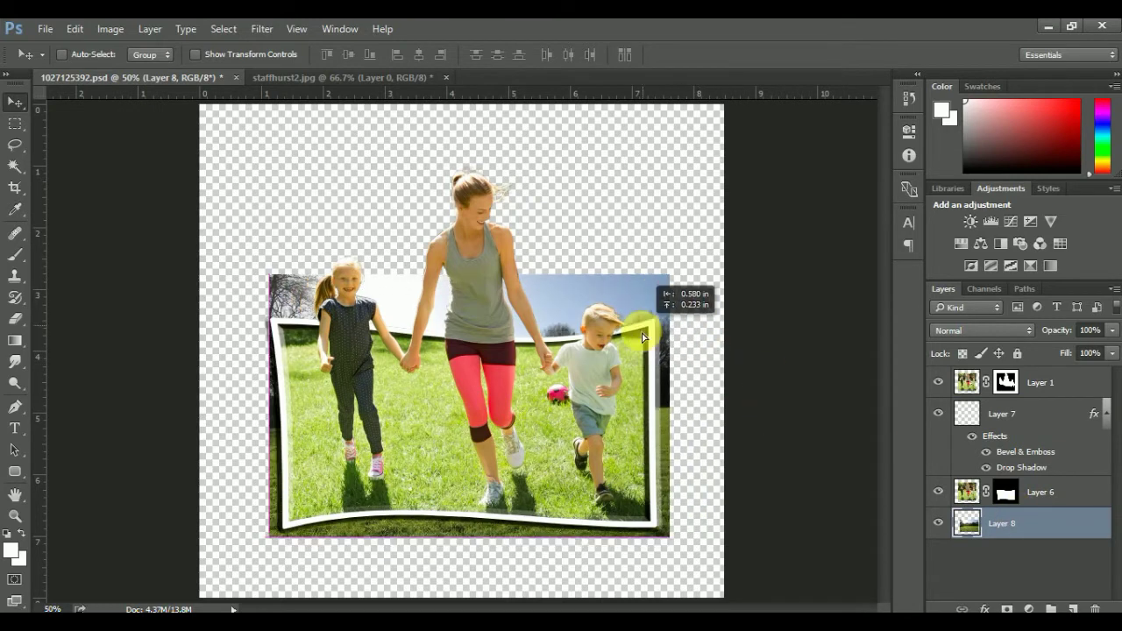
# Free Transform Layer 8, stretching its corners to the canvas corners, and commit
pyautogui.click(75, 28)
pyautogui.click(221, 330)
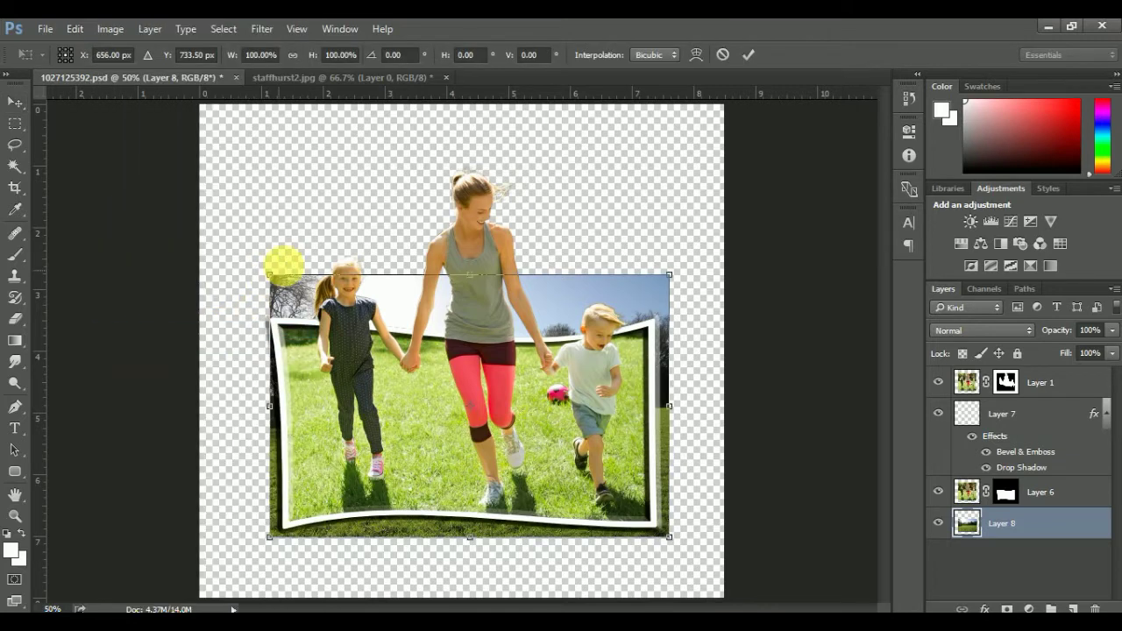
pyautogui.moveTo(253, 230); pyautogui.dragTo(187, 102)
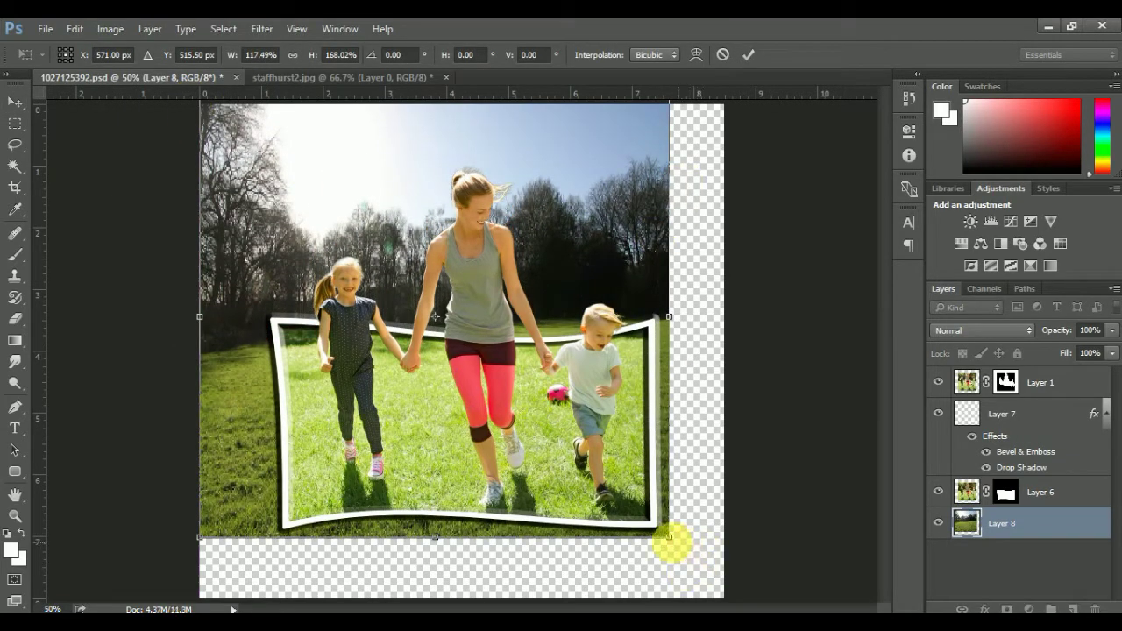
pyautogui.moveTo(672, 542); pyautogui.dragTo(724, 601)
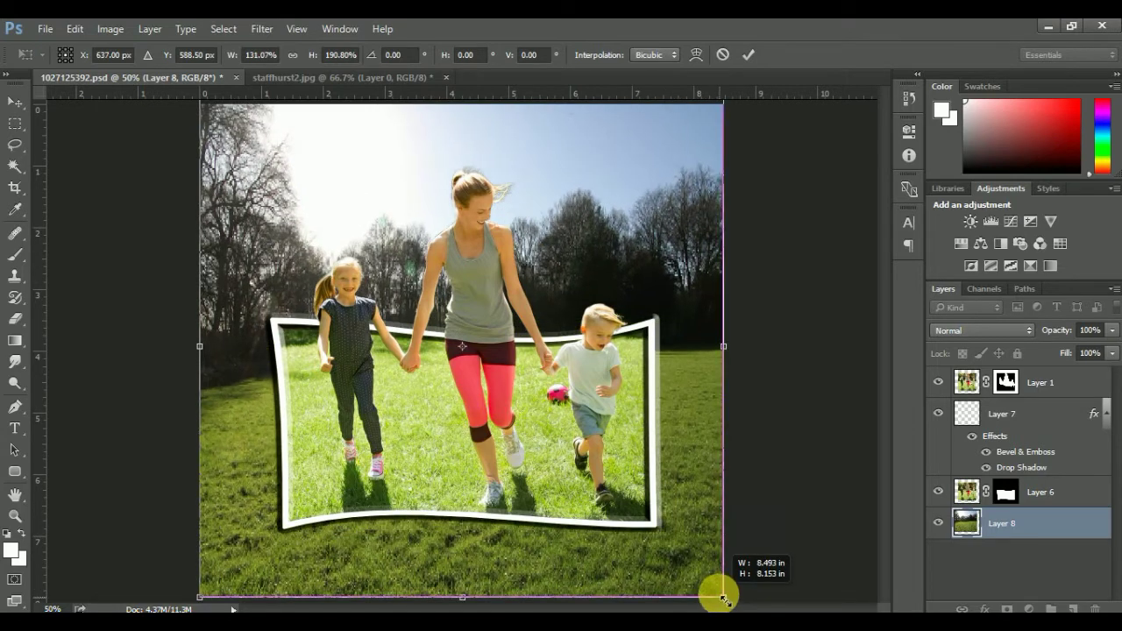
pyautogui.click(745, 53)
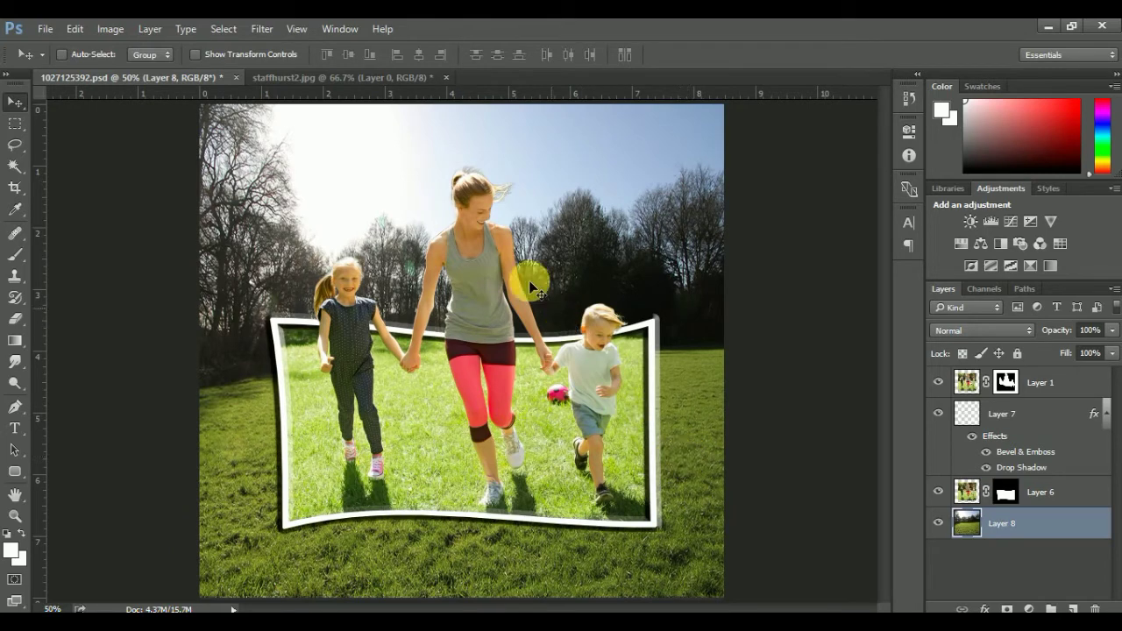
# Toggle each layer's visibility to check the composite, then select Layer 8 and open Image adjustments
pyautogui.click(1043, 491)
pyautogui.click(1052, 387)
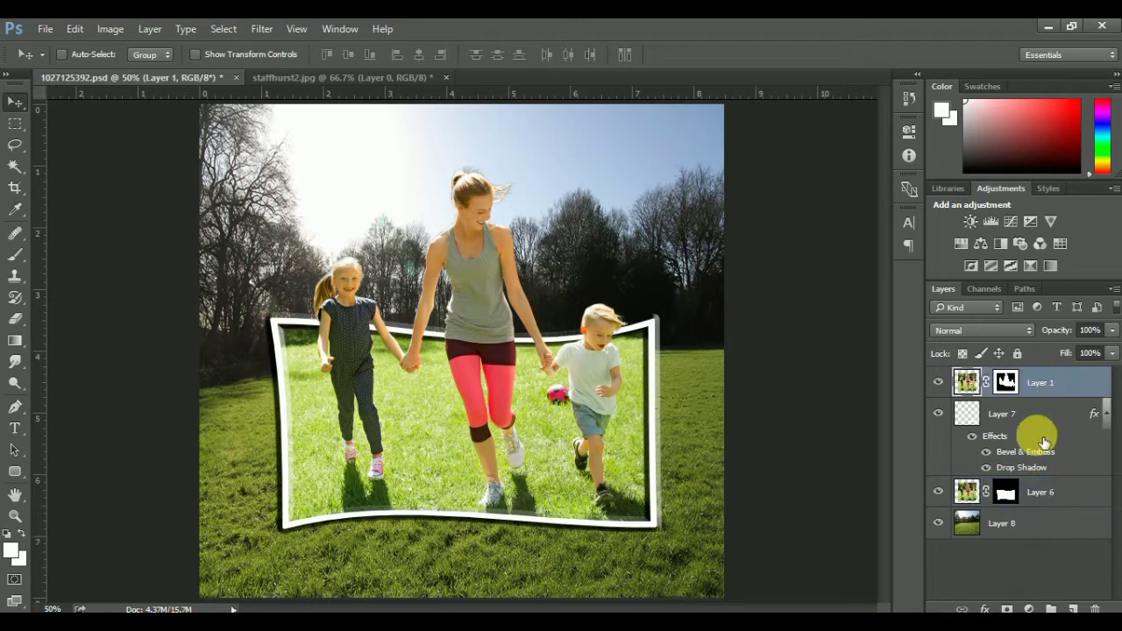
pyautogui.click(1034, 413)
pyautogui.click(937, 412)
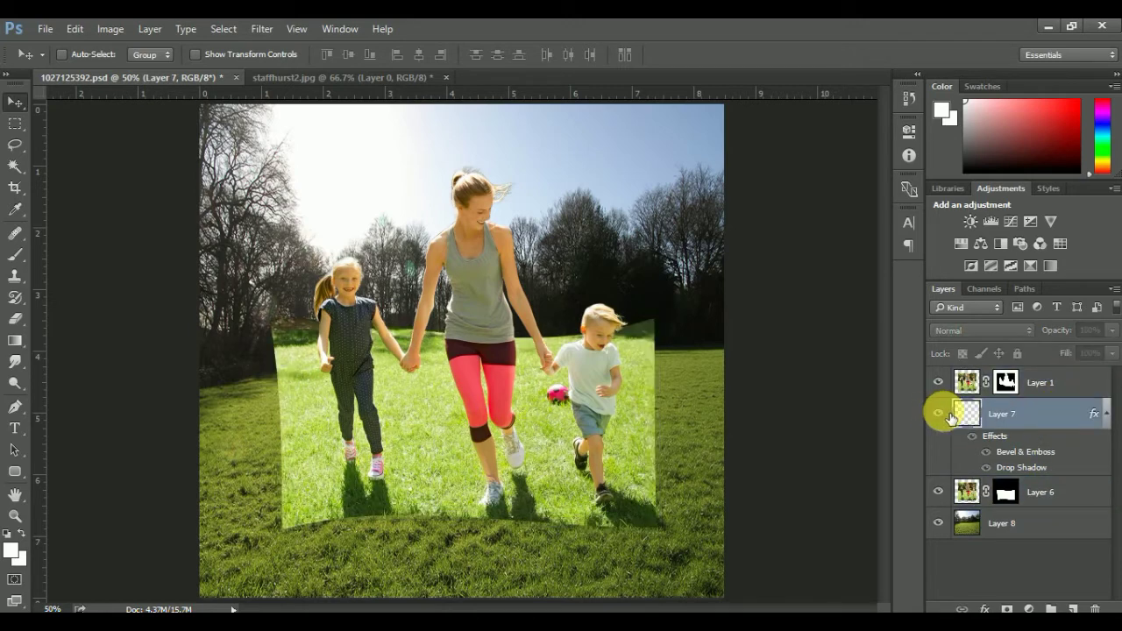
pyautogui.click(941, 414)
pyautogui.click(942, 386)
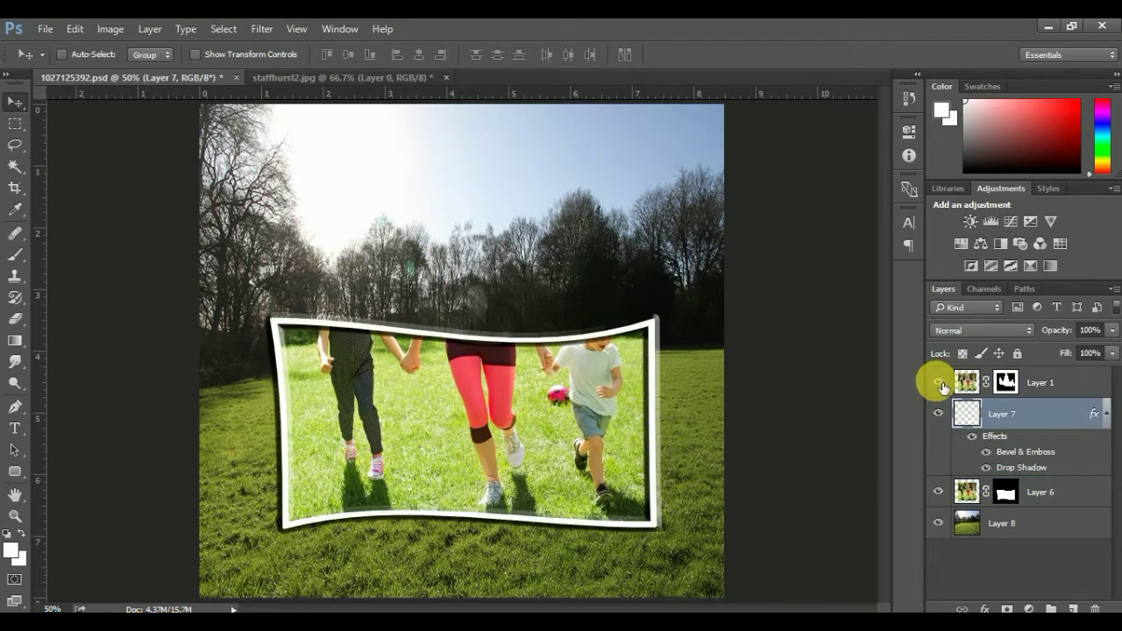
pyautogui.click(940, 383)
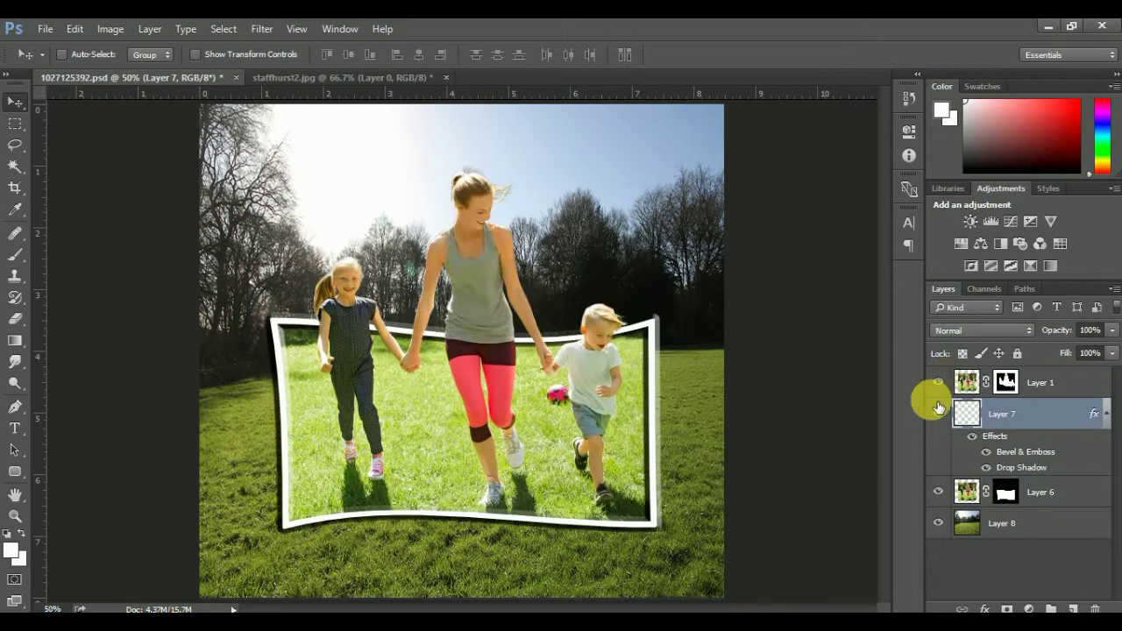
pyautogui.click(940, 492)
pyautogui.click(939, 523)
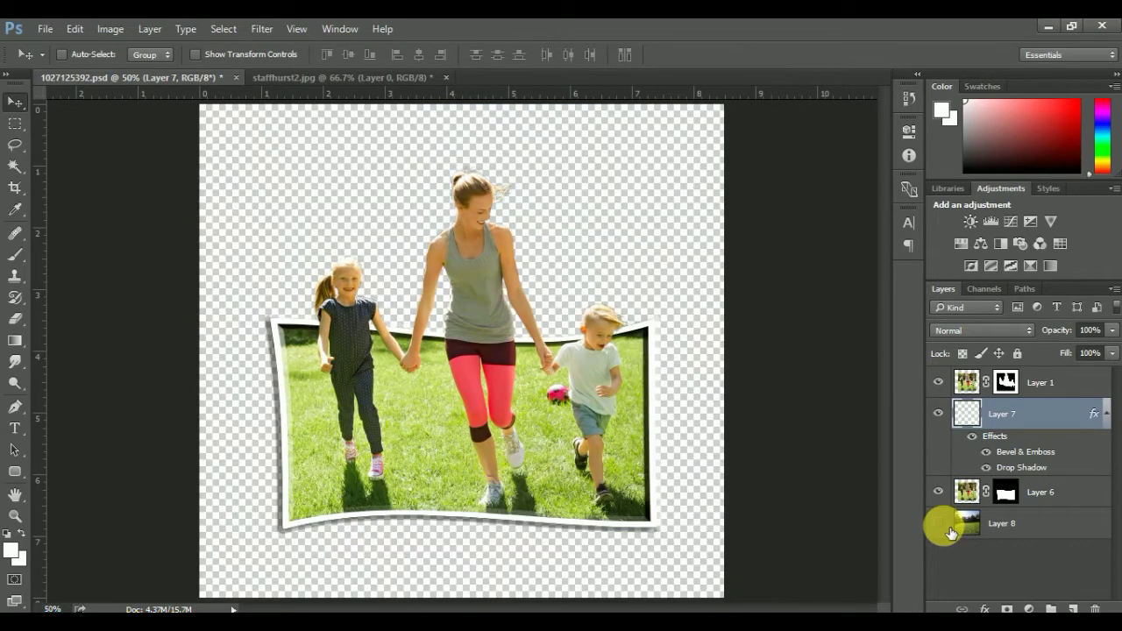
pyautogui.click(950, 530)
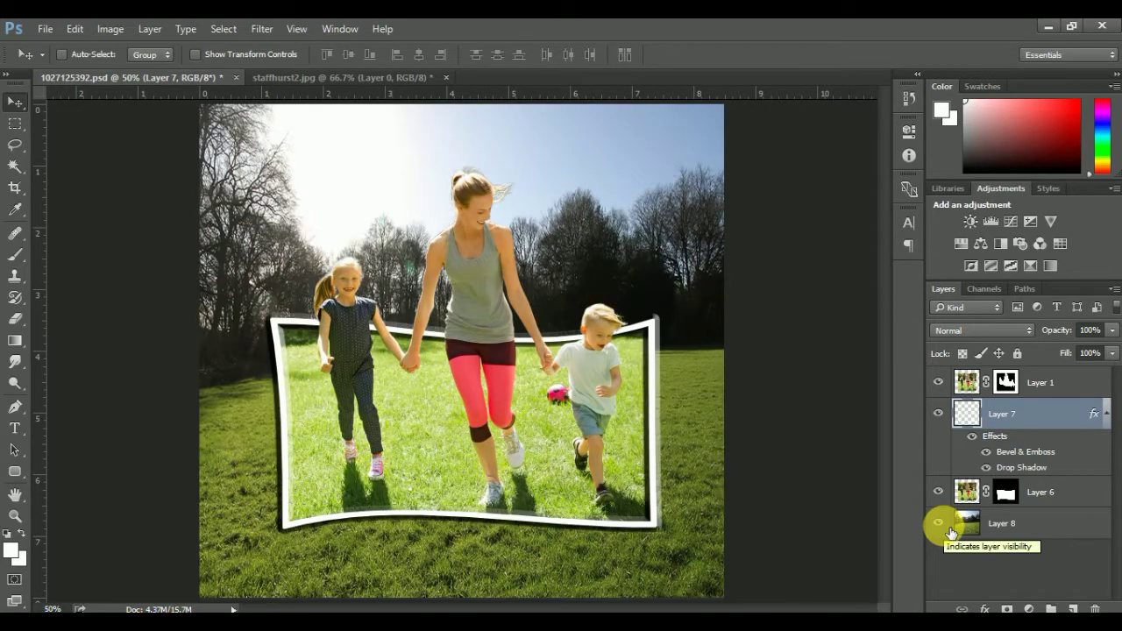
pyautogui.click(1044, 524)
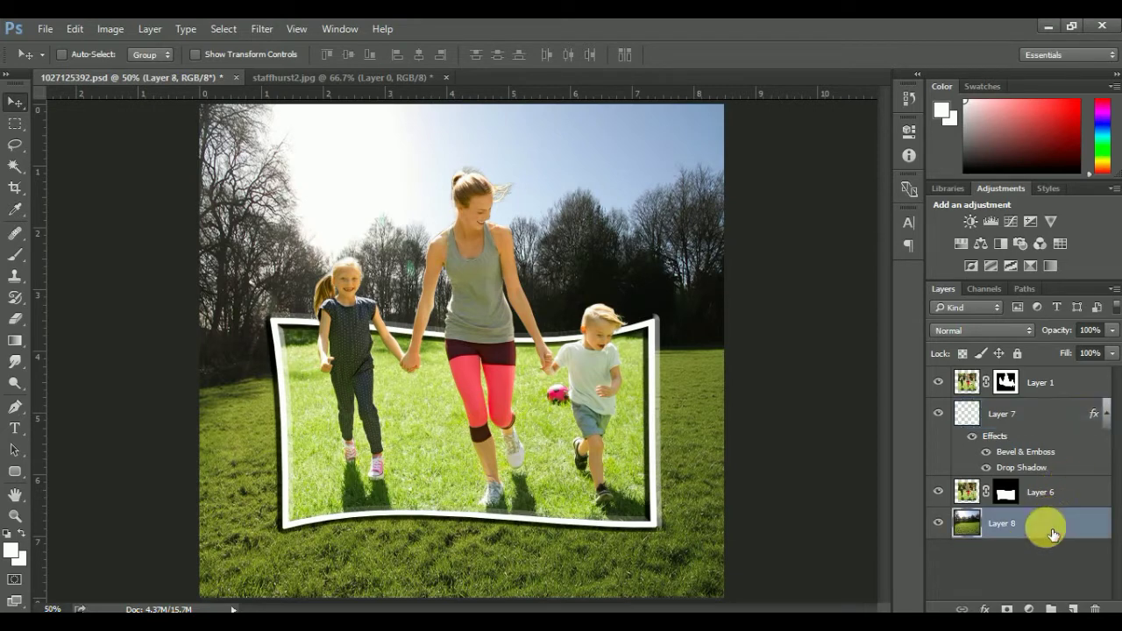
pyautogui.click(108, 30)
pyautogui.moveTo(135, 70)
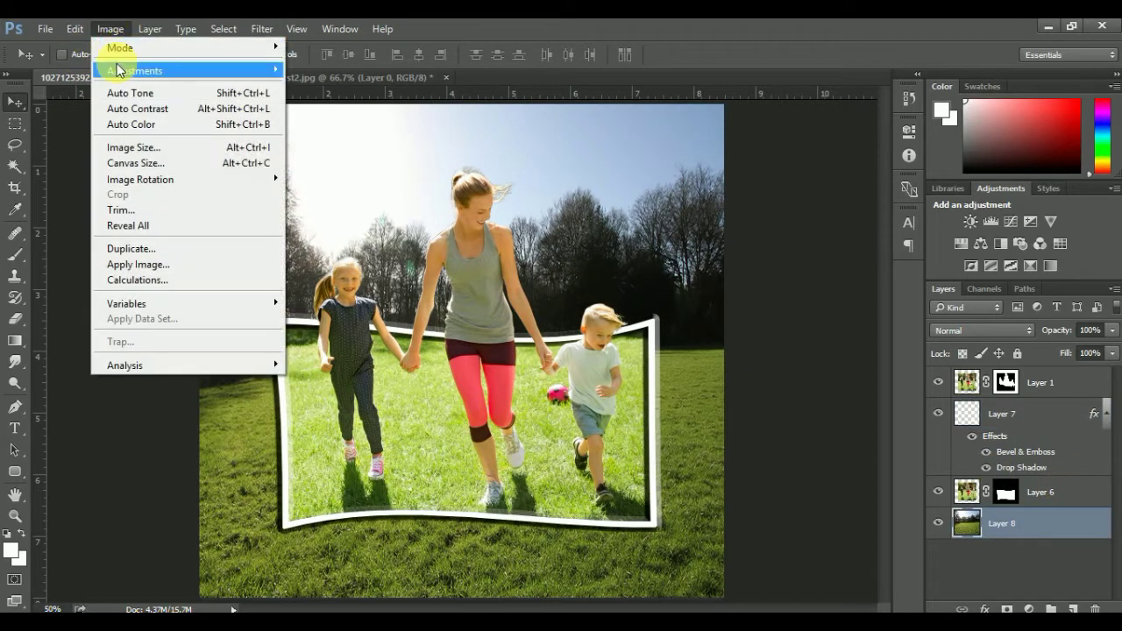
# Raise the Layer 8 park background's brightness slightly using Brightness/Contrast
pyautogui.click(336, 70)
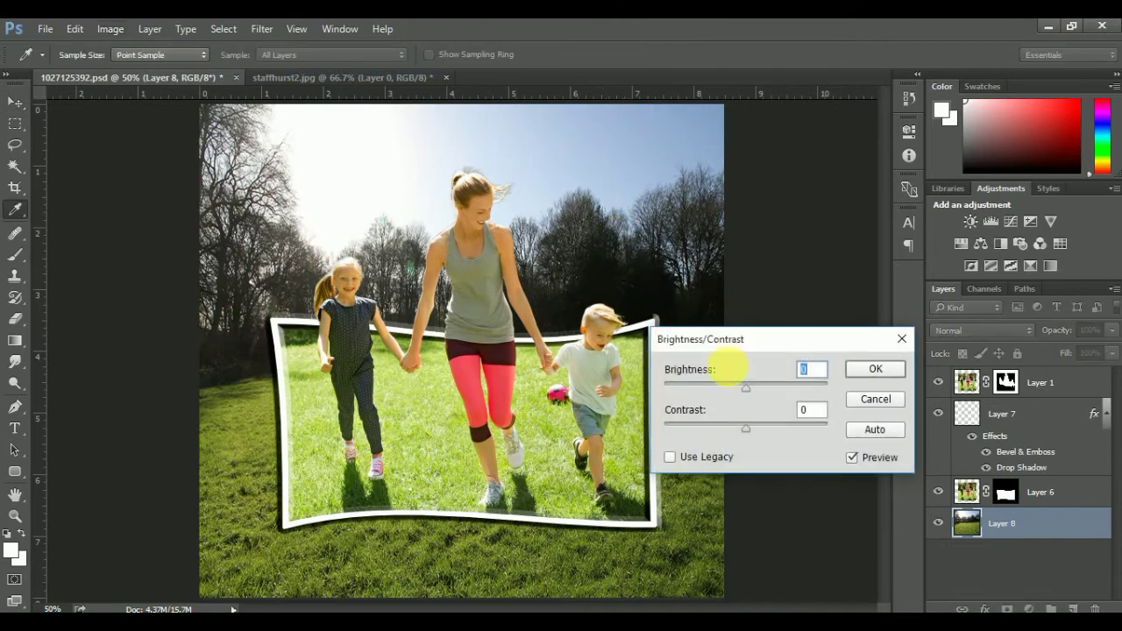
pyautogui.moveTo(759, 394); pyautogui.dragTo(763, 393)
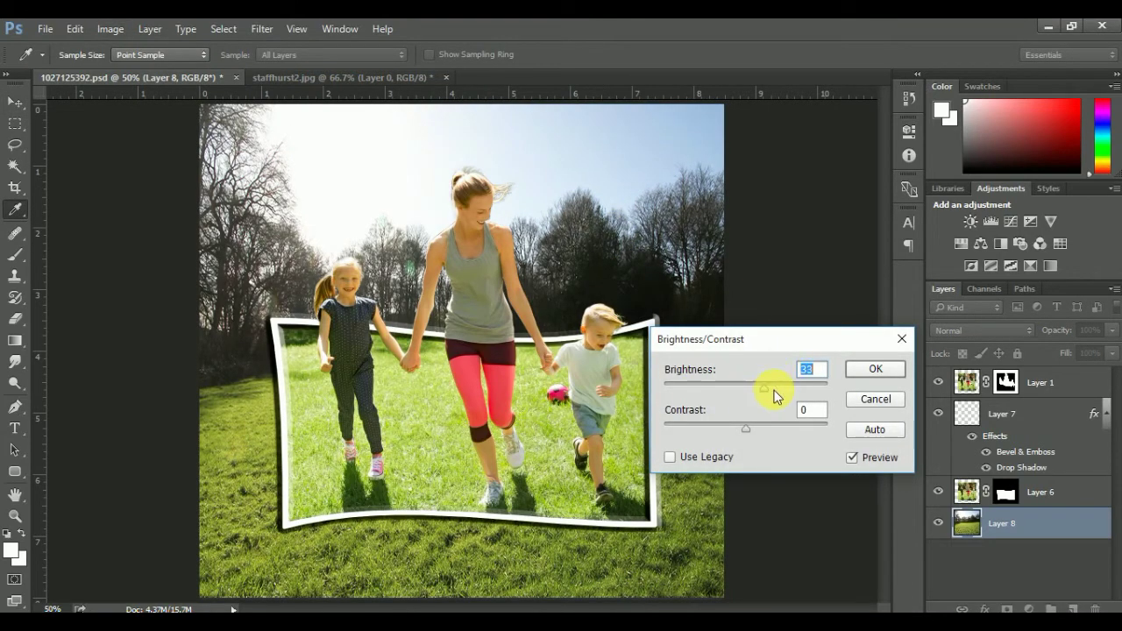
pyautogui.click(875, 368)
pyautogui.press('v')
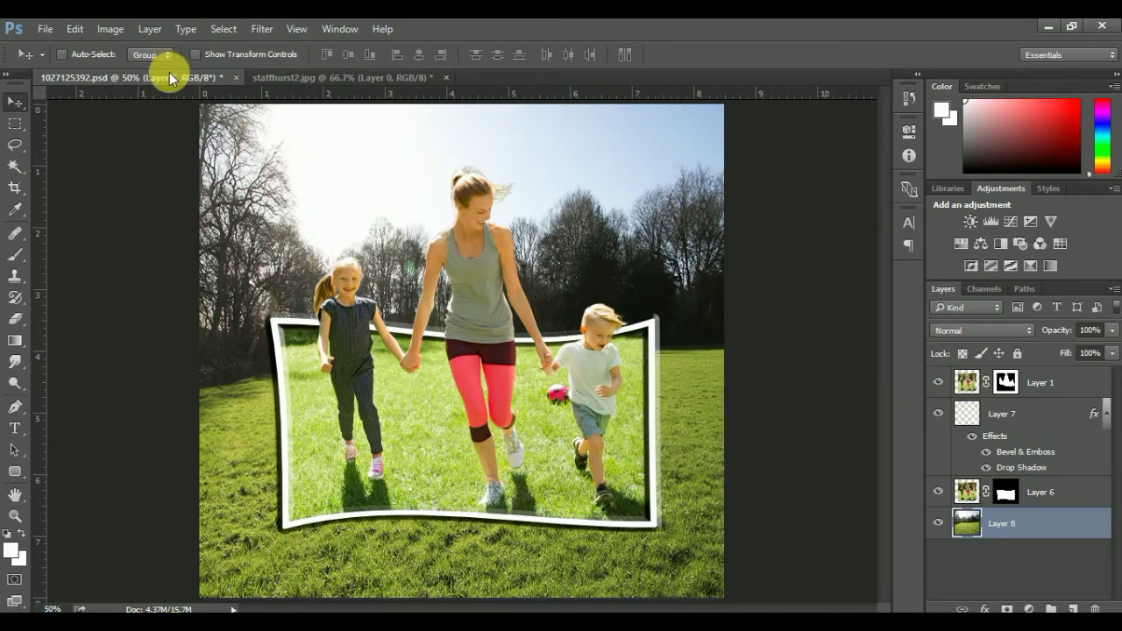
pyautogui.click(43, 28)
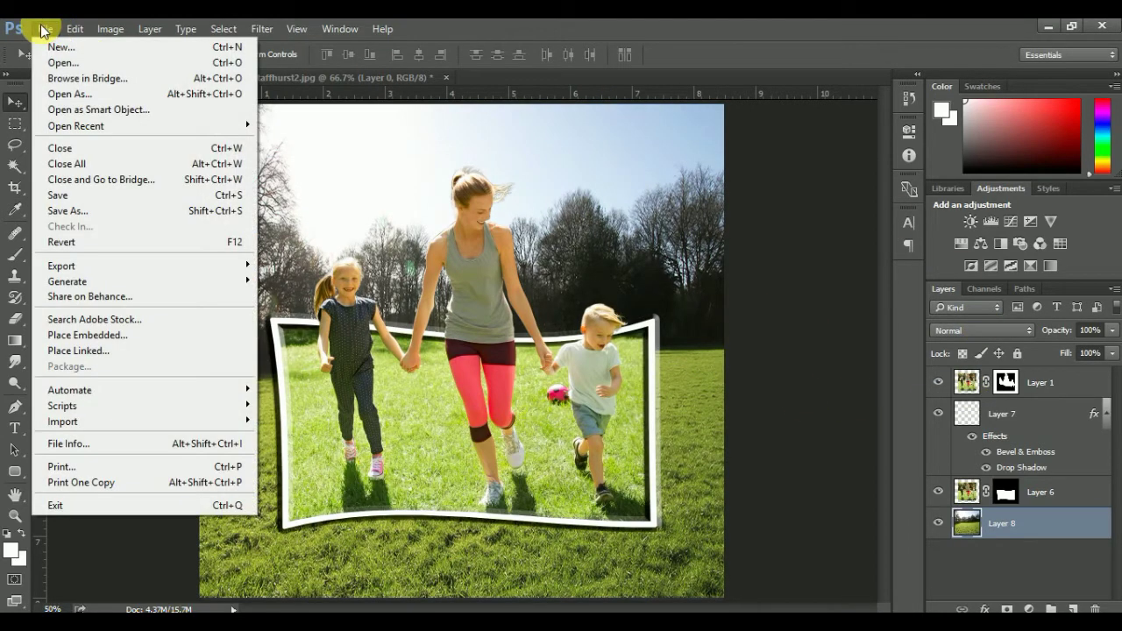
# Save the composite to the Desktop as JPEG 'Photo Effect' with default JPEG quality options
pyautogui.click(57, 211)
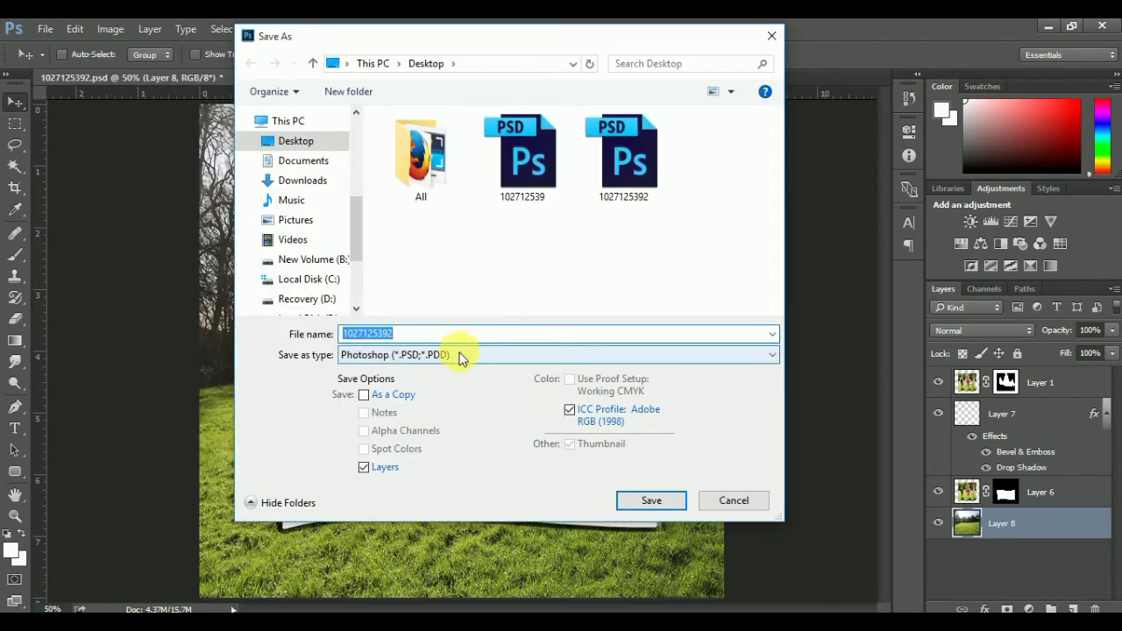
pyautogui.click(460, 355)
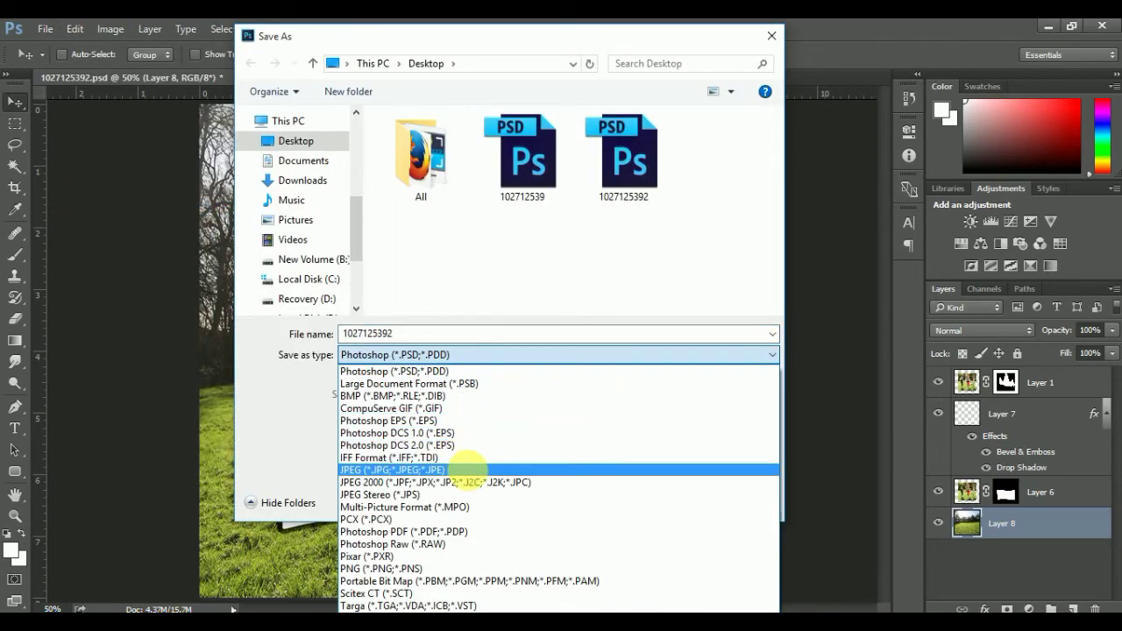
pyautogui.click(469, 471)
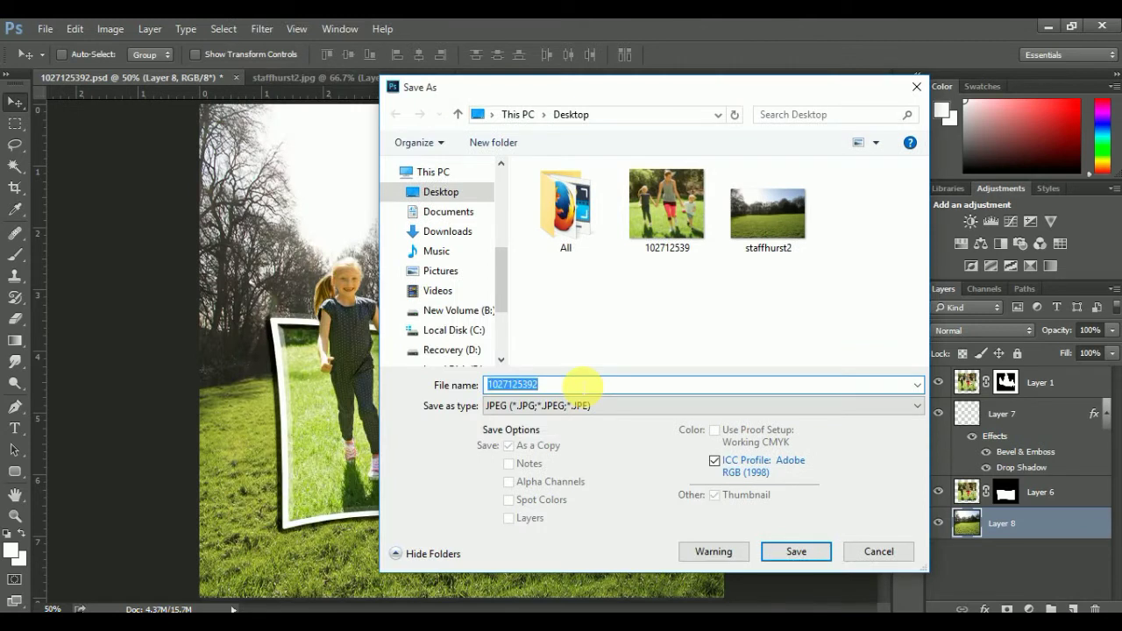
pyautogui.write('Photo Effect')
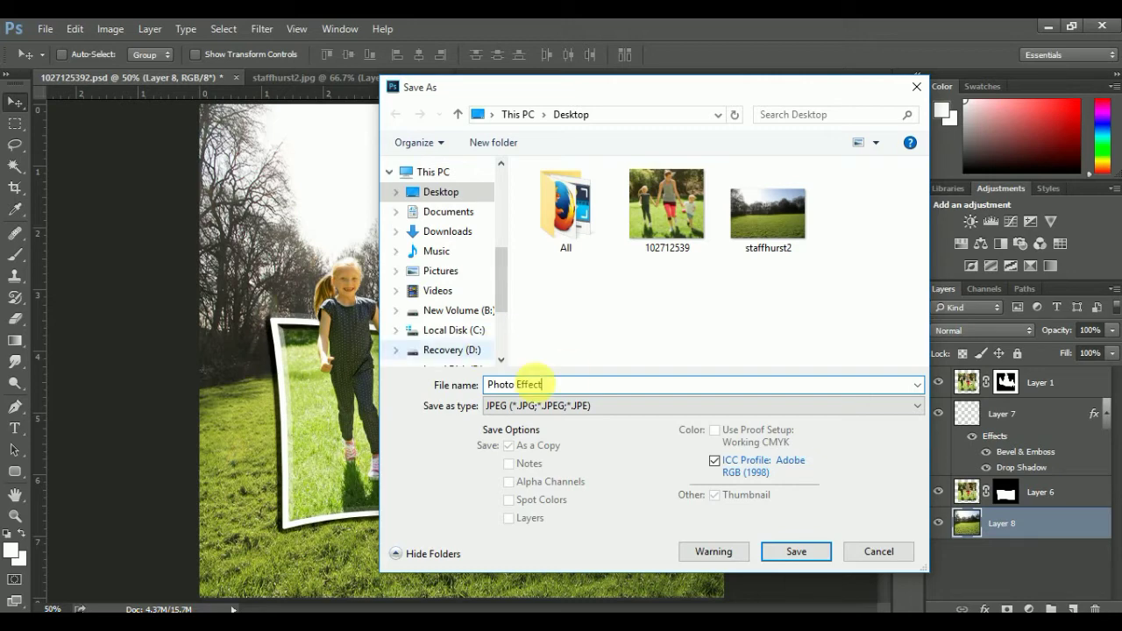
pyautogui.click(784, 553)
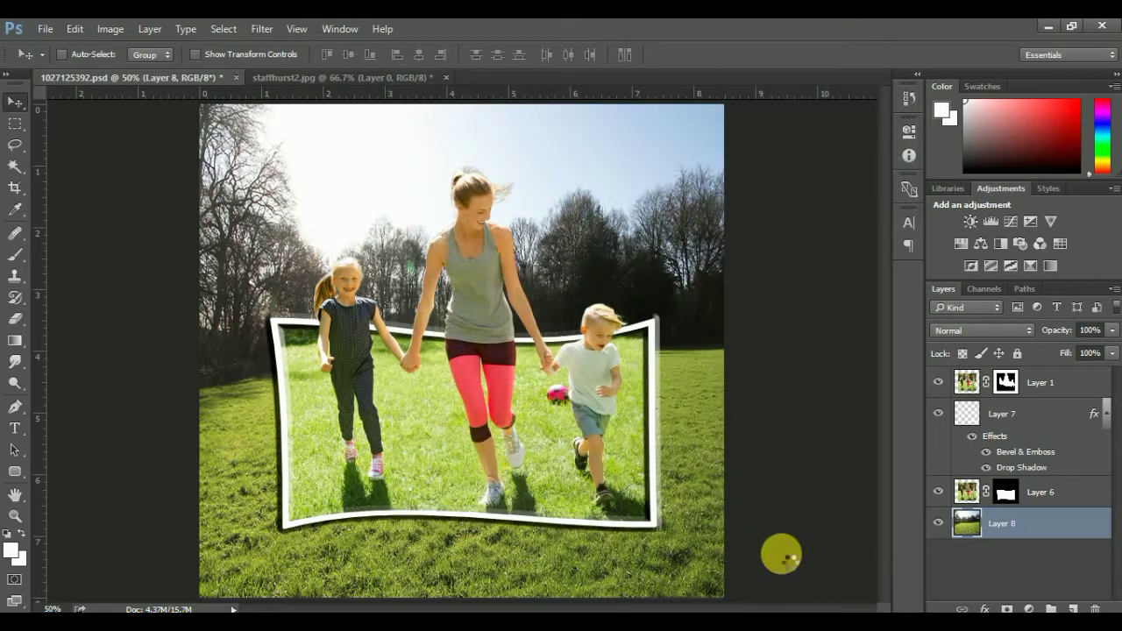
pyautogui.click(668, 171)
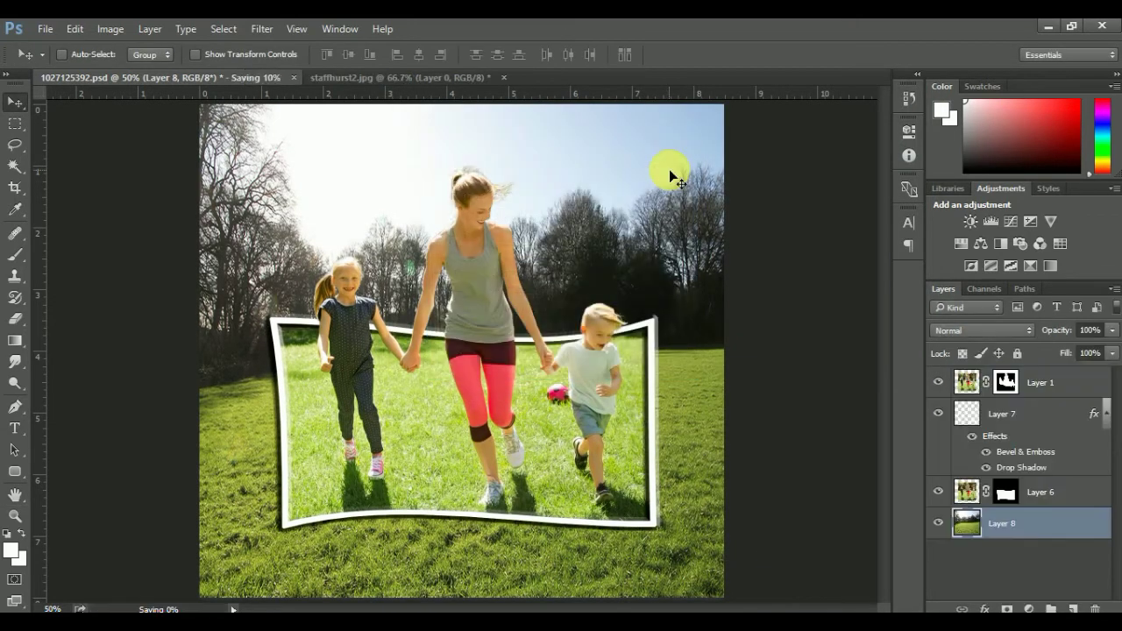
# Minimize Photoshop and open Photo Effect.jpg from the Desktop in Photos
pyautogui.click(1045, 28)
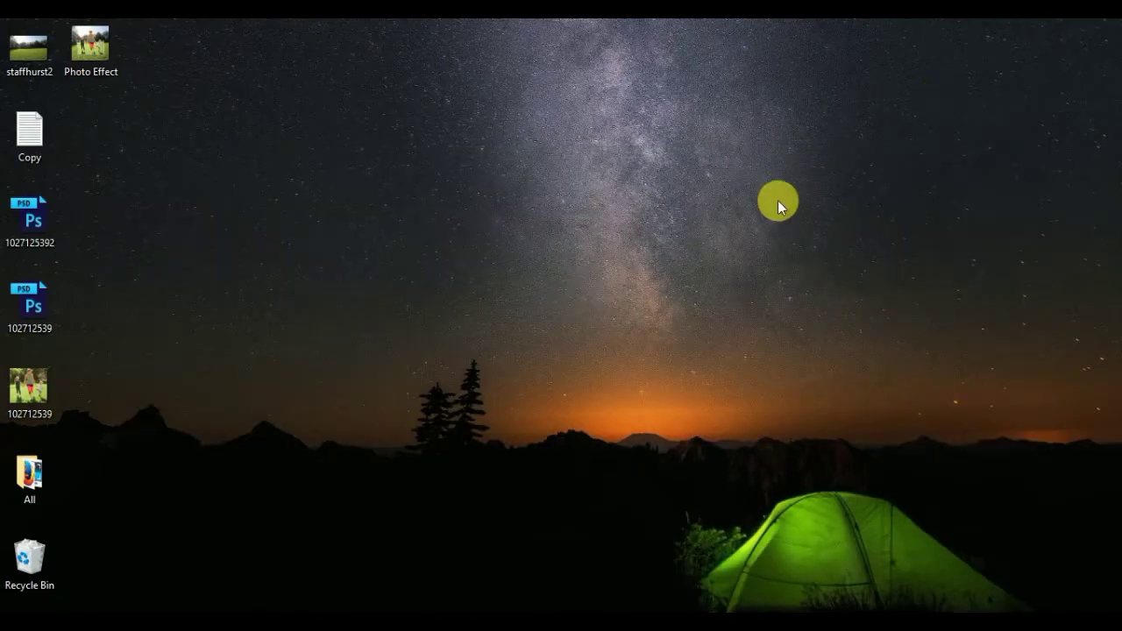
pyautogui.click(108, 58)
pyautogui.doubleClick(108, 58)
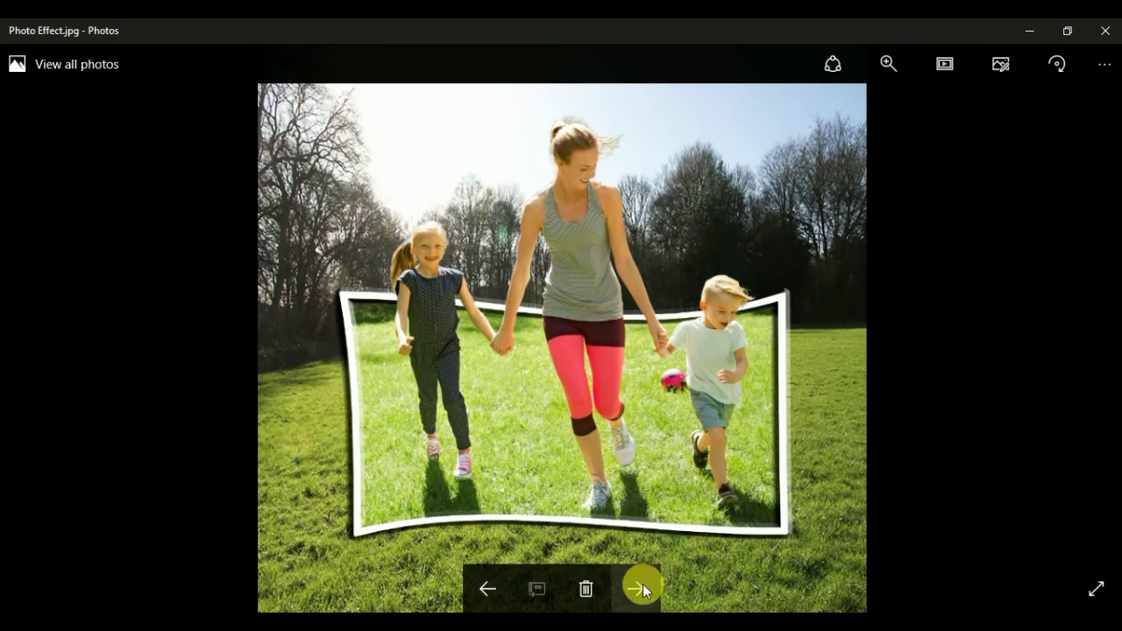
# View the original 102712539.jpg in Photos, then return to Photo Effect.jpg
pyautogui.click(644, 589)
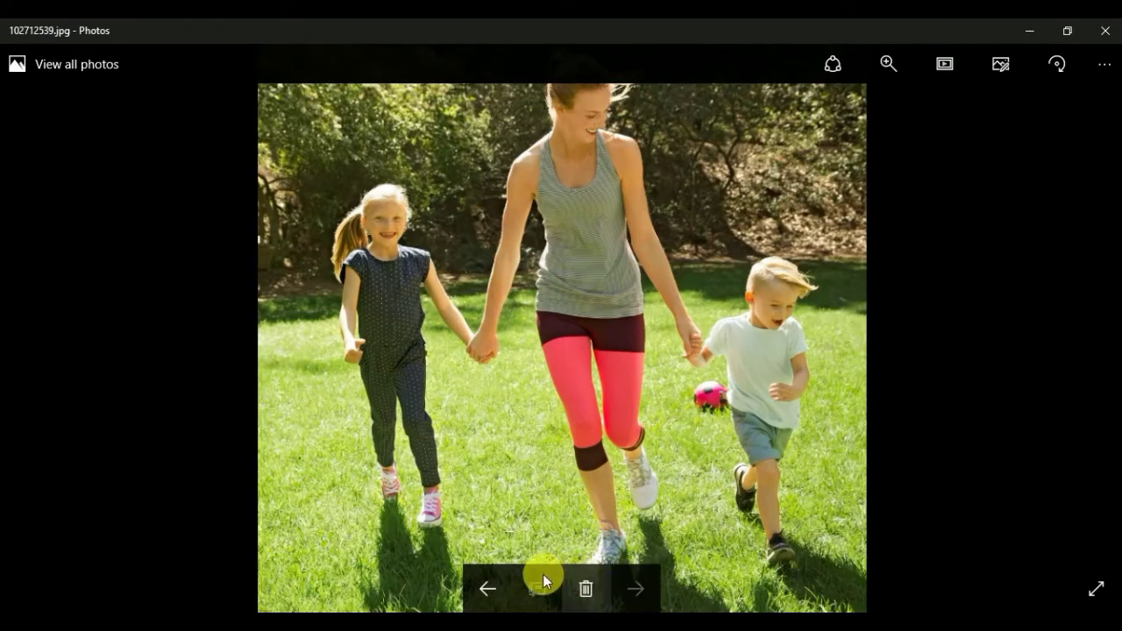
pyautogui.click(487, 591)
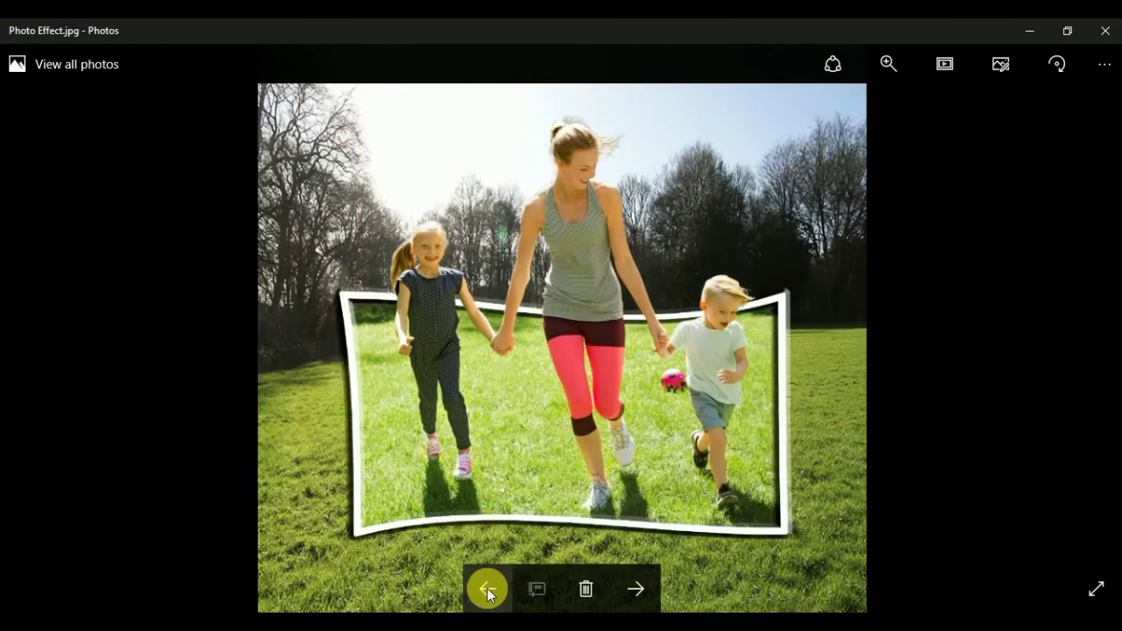